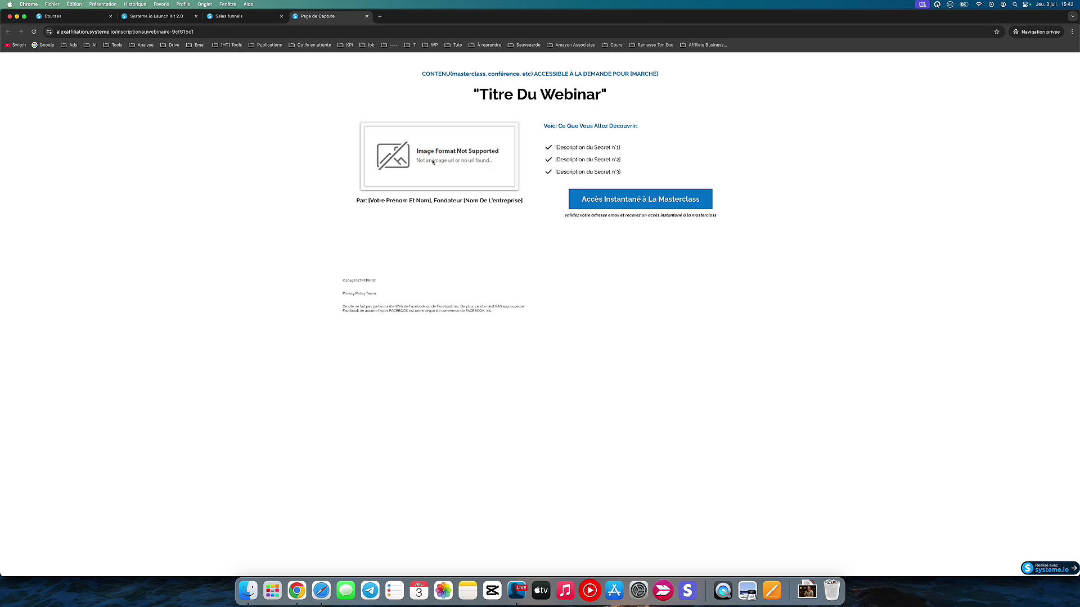
Close the capture page preview and open the funnel's Webinar step in the page editor.
left_click(231, 15)
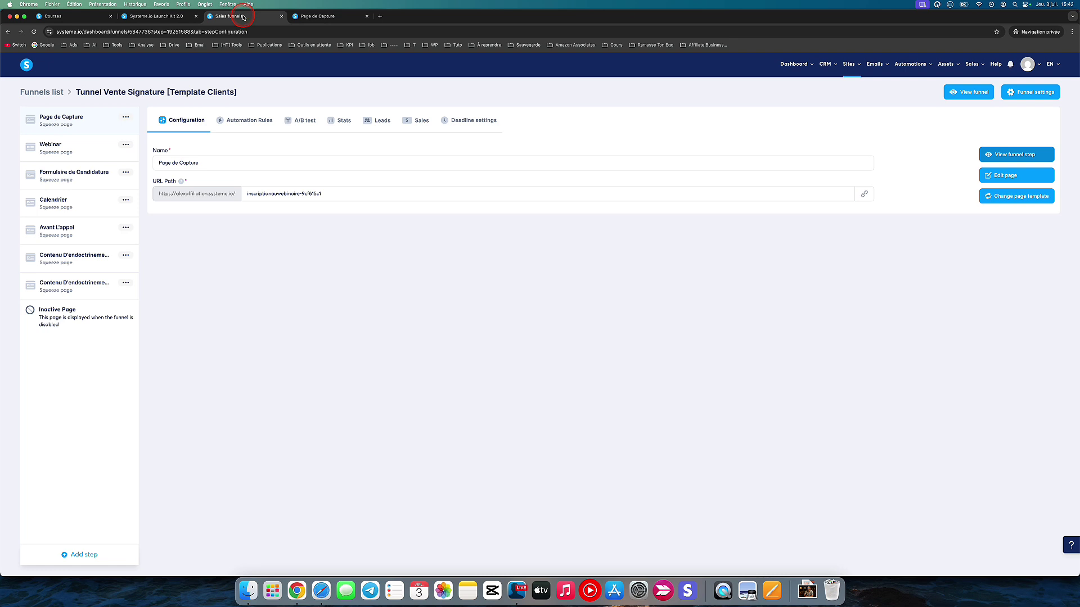
left_click(98, 147)
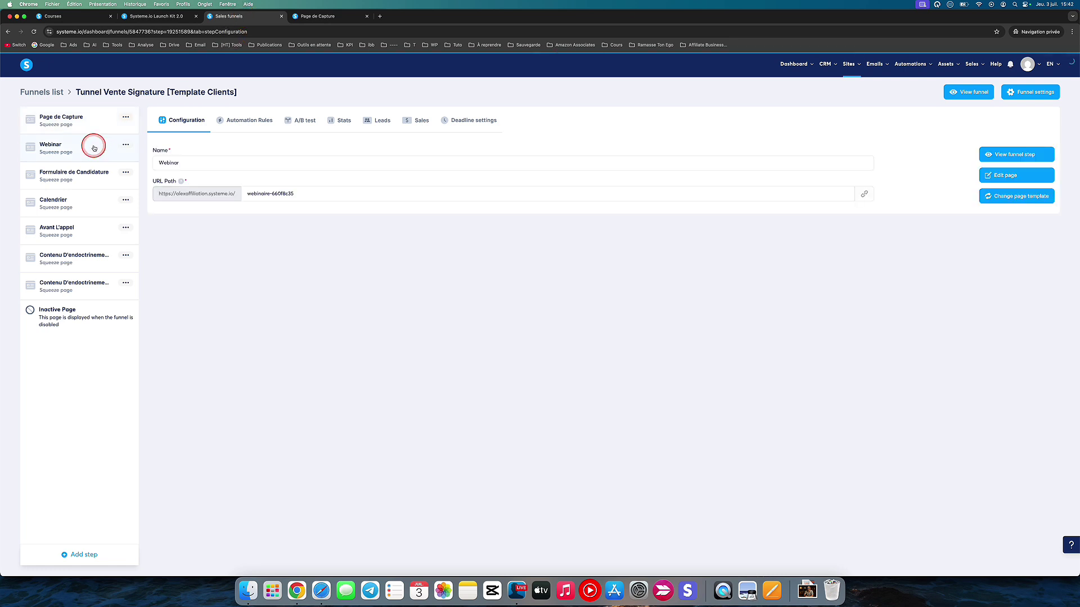
left_click(367, 16)
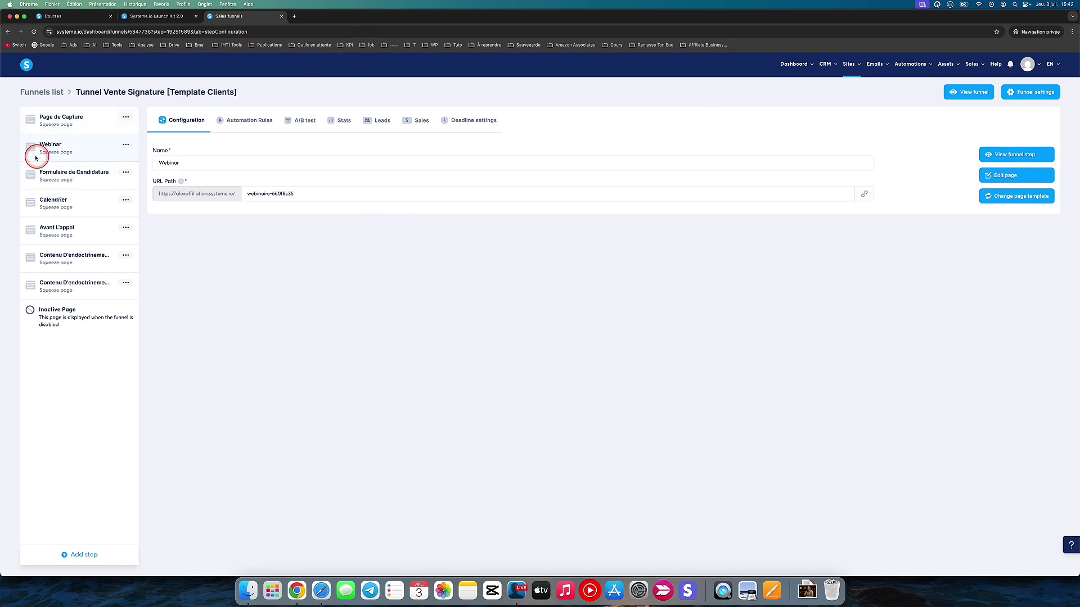
key("ctrl+s")
key("ctrl+s")
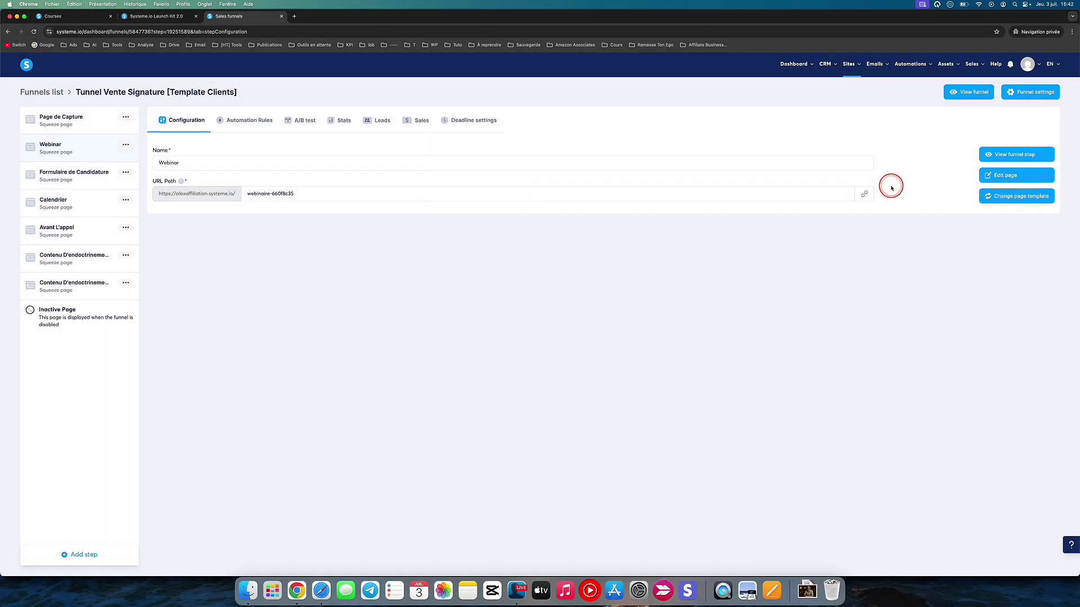
left_click(996, 176)
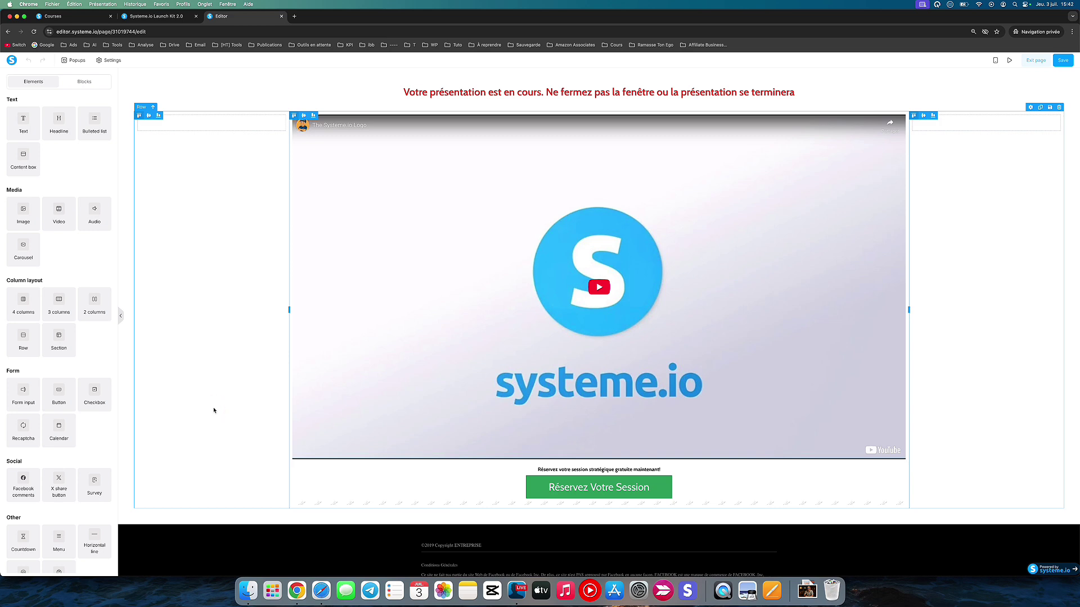
left_click(500, 197)
left_click(708, 349)
left_click(970, 269)
left_click(562, 269)
left_click(405, 367)
left_click(195, 360)
left_click(158, 17)
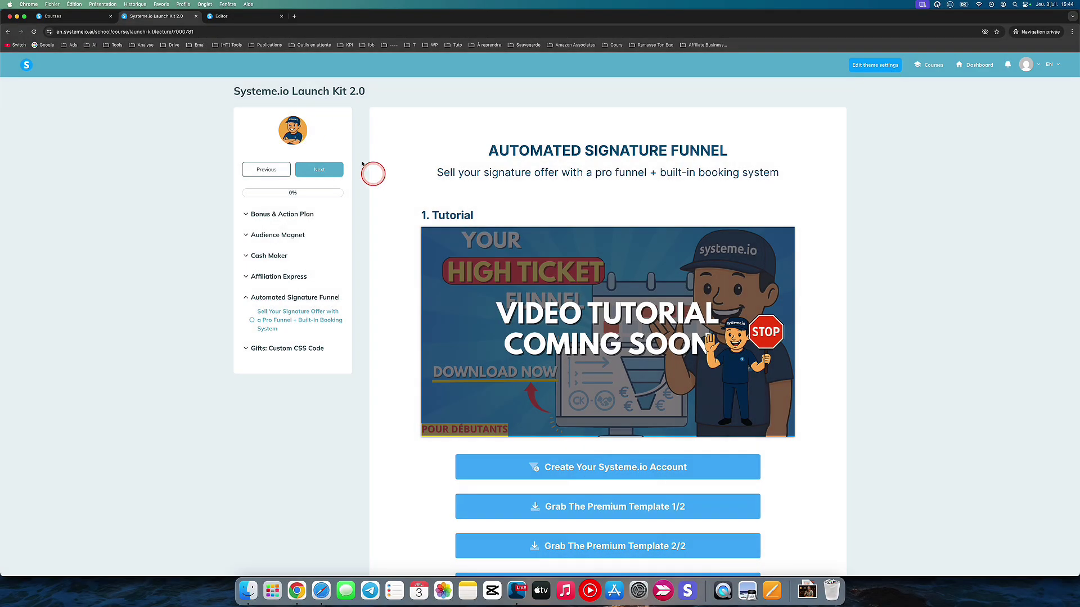
left_click(221, 16)
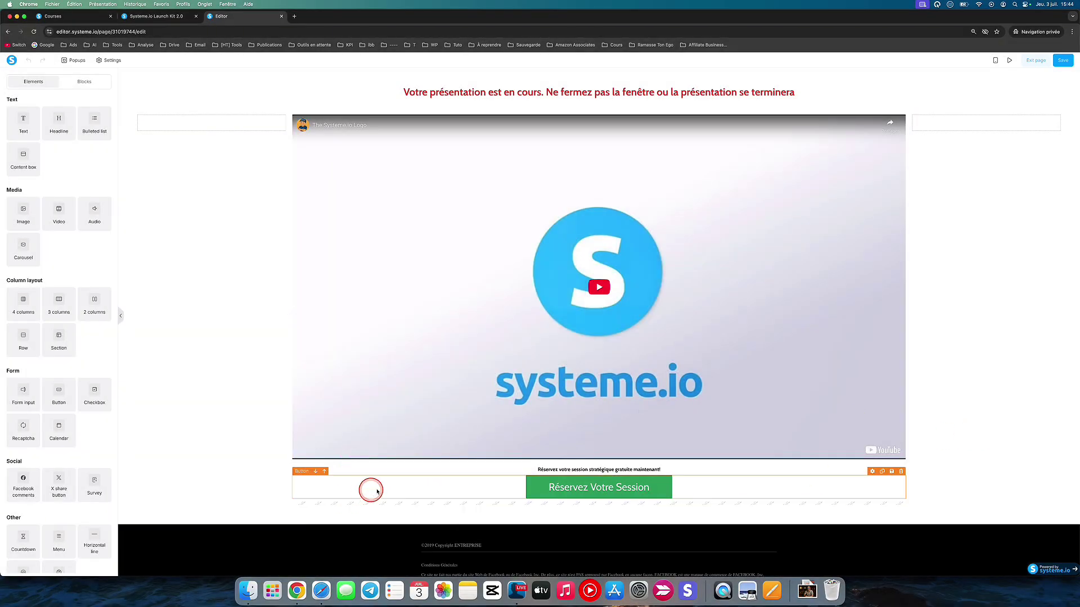
Delete the raw HTML element below the "Réservez Votre Session" button.
left_click(389, 485)
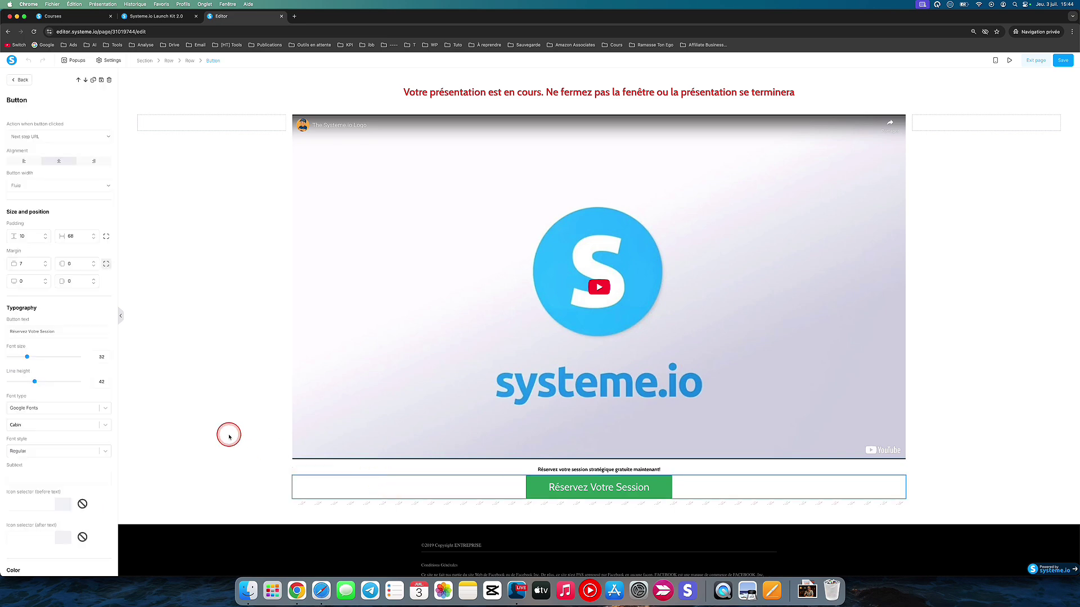
left_click(749, 507)
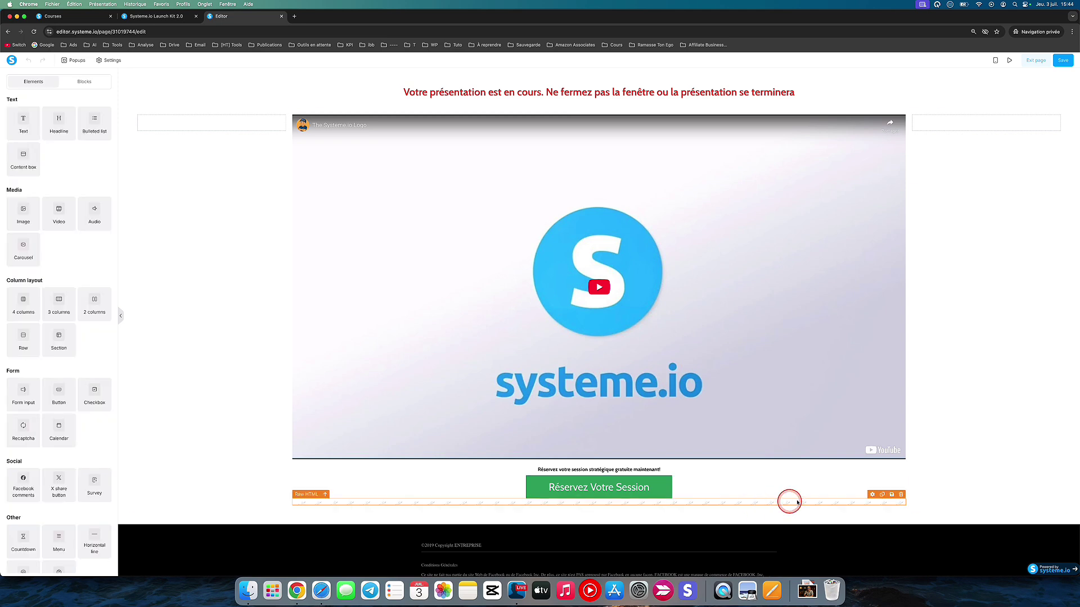
left_click(903, 495)
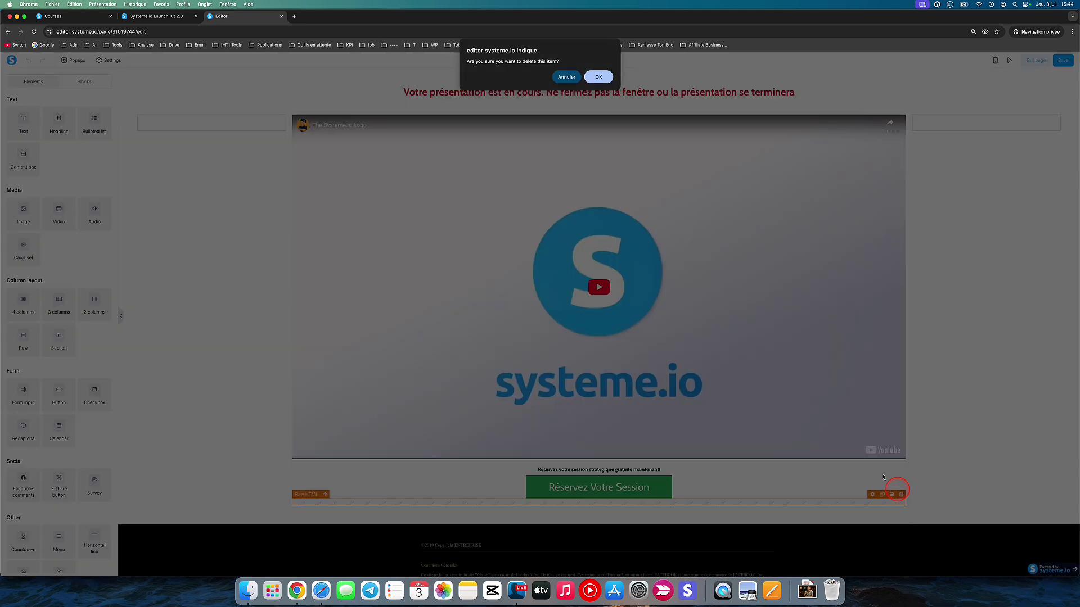
left_click(598, 76)
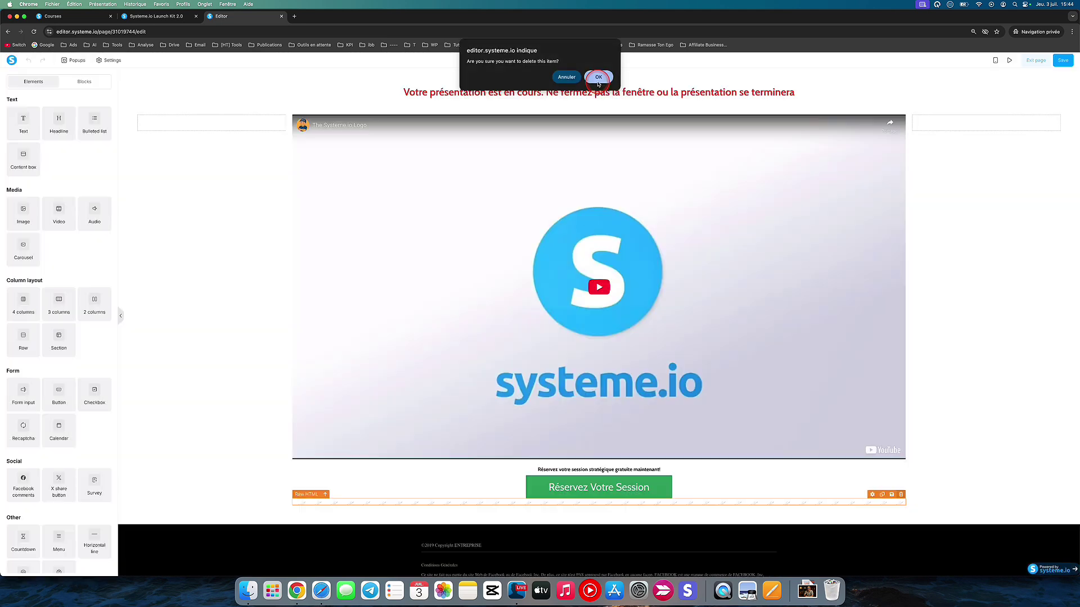
Set the "Réservez Votre Session" button's delay before displaying to 3 and save the page.
left_click(412, 494)
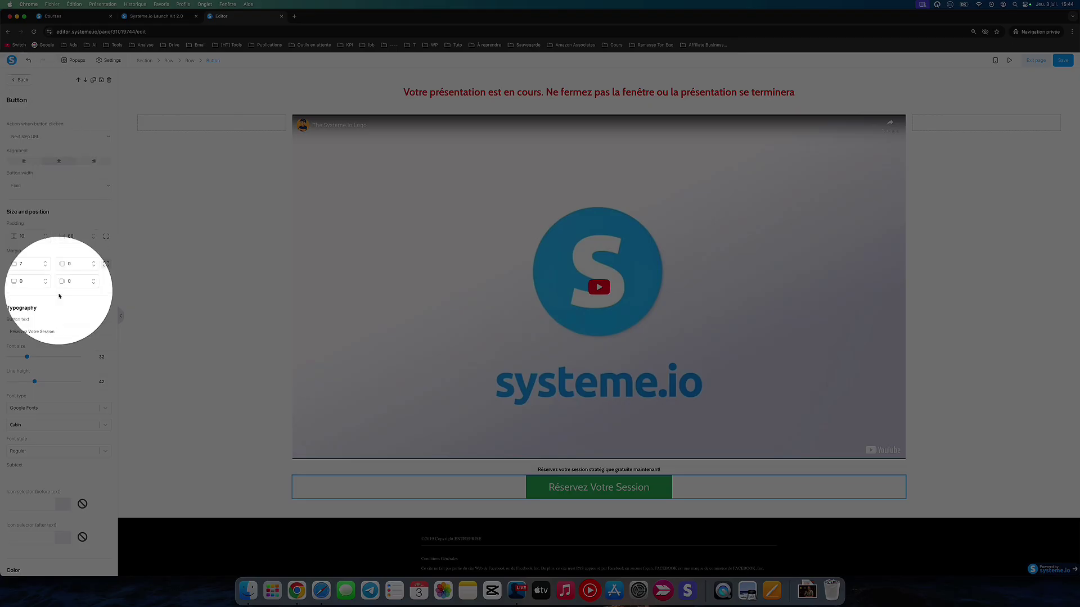
scroll(58, 294, "down", 15)
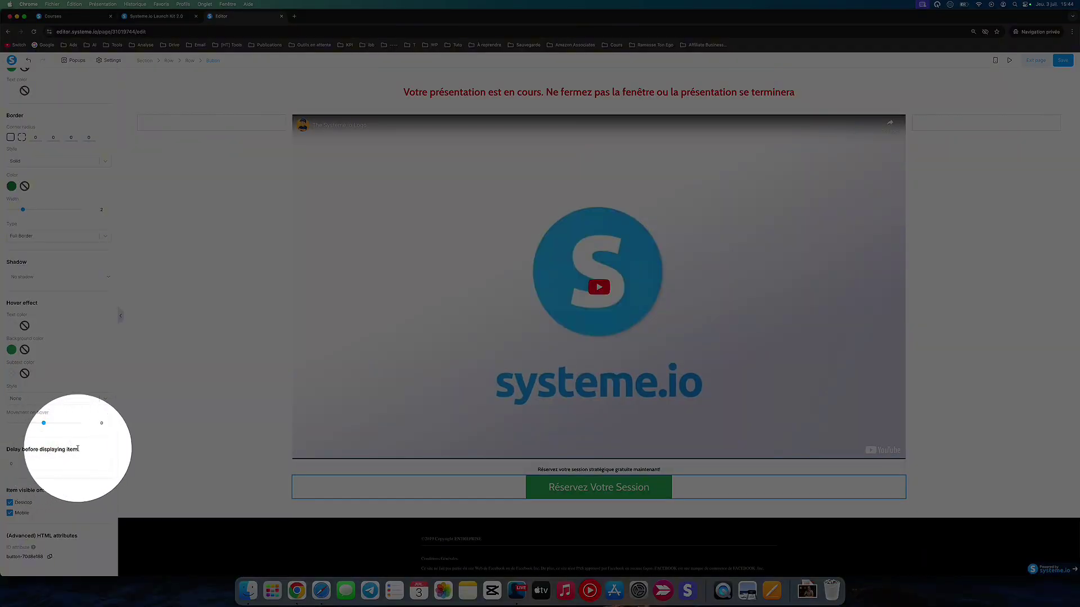
left_click(67, 466)
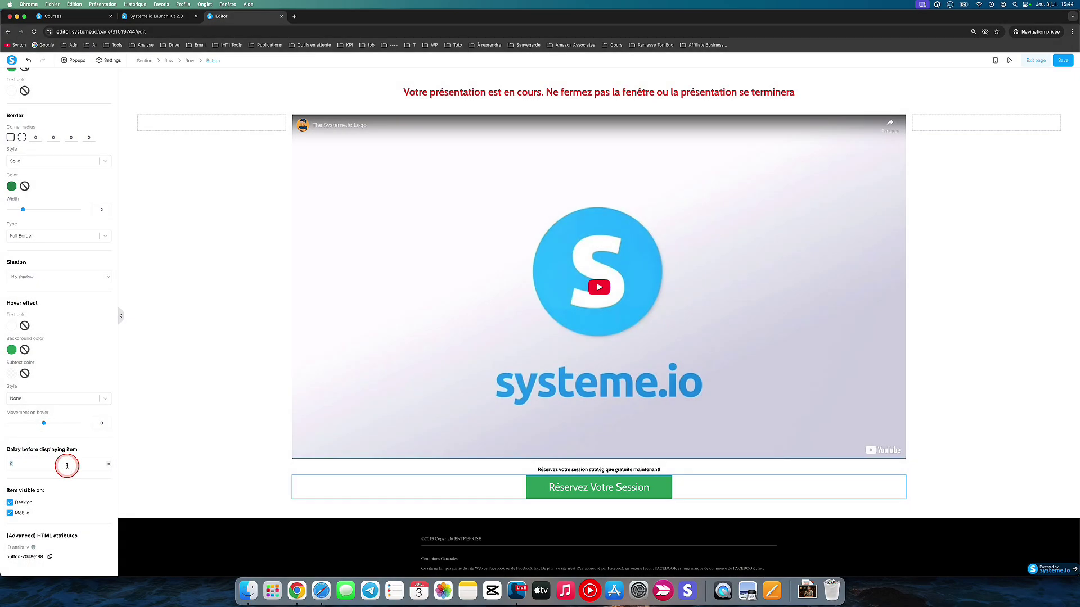
key("BackSpace")
type("3")
left_click(213, 444)
left_click(446, 489)
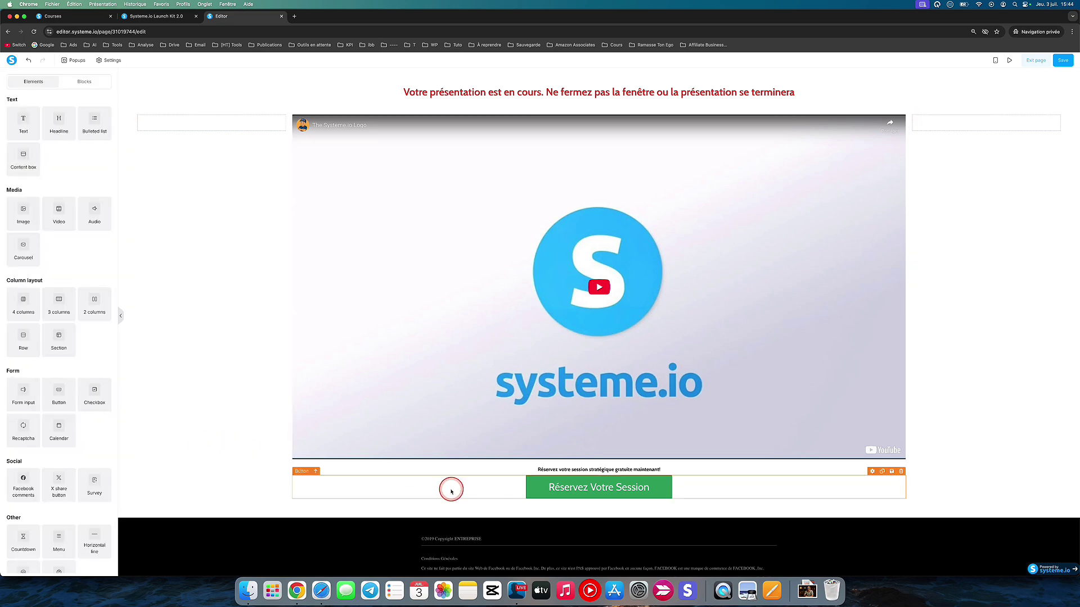
left_click(493, 492)
left_click(617, 493)
left_click(1060, 62)
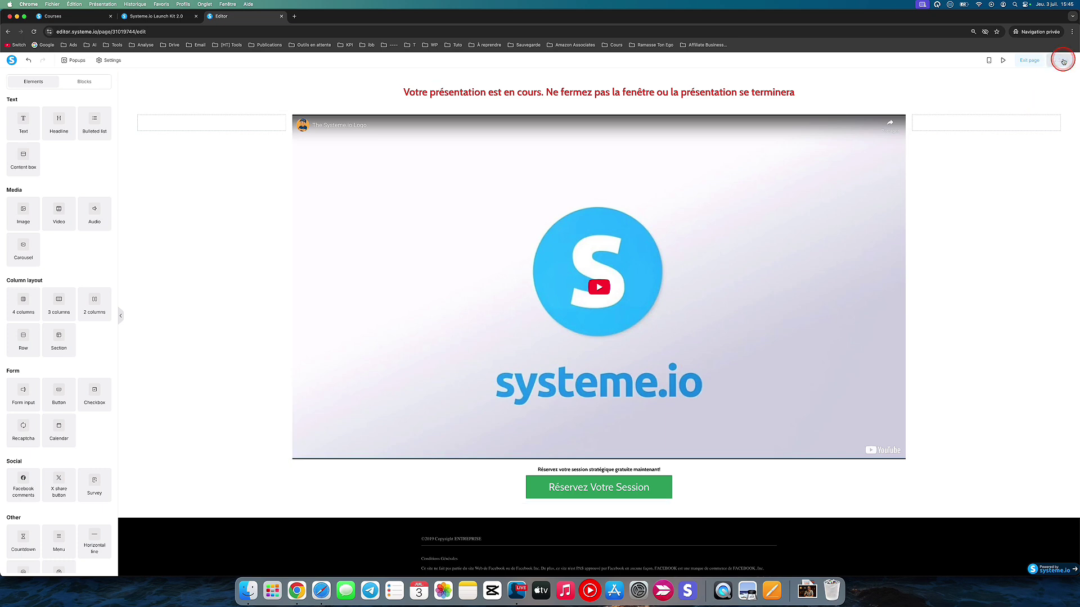
Preview the webinar page, reload it to check the button's delayed appearance, and close the preview.
left_click(1011, 66)
left_click(425, 328)
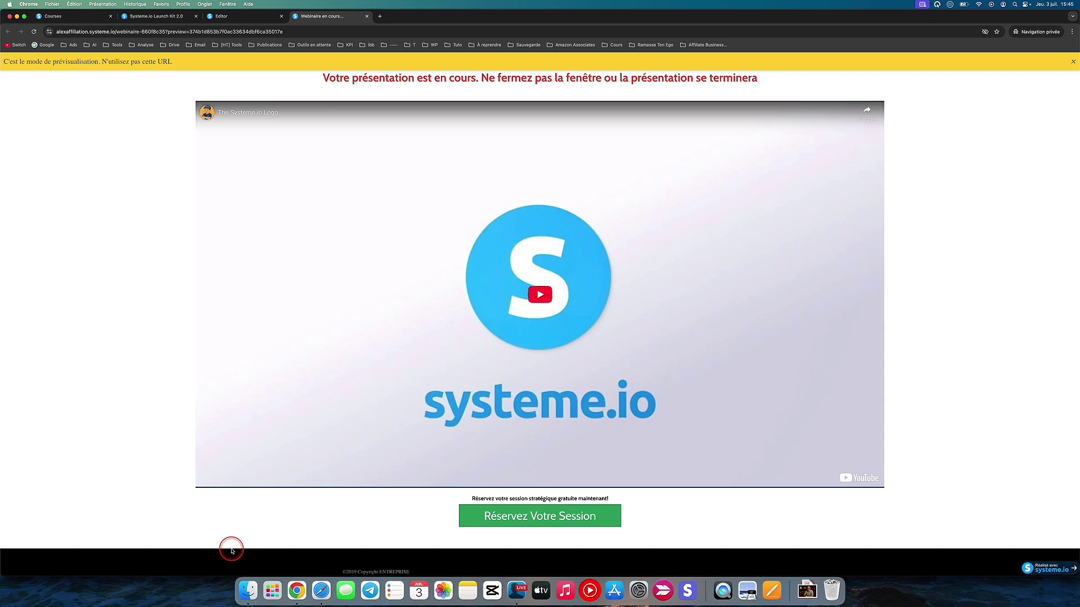
scroll(309, 536, "down", 2)
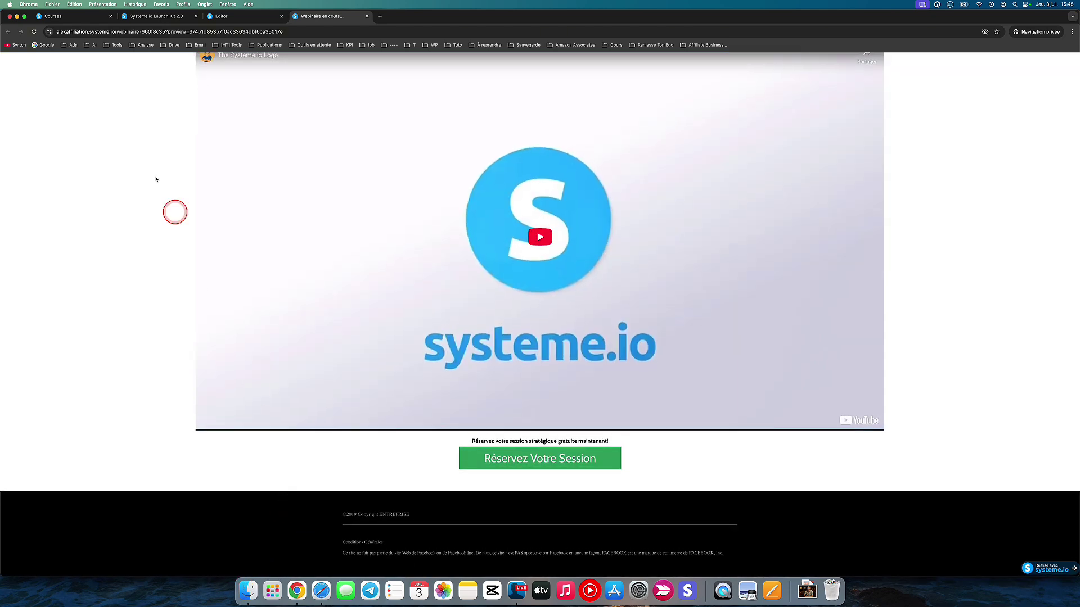
left_click(33, 31)
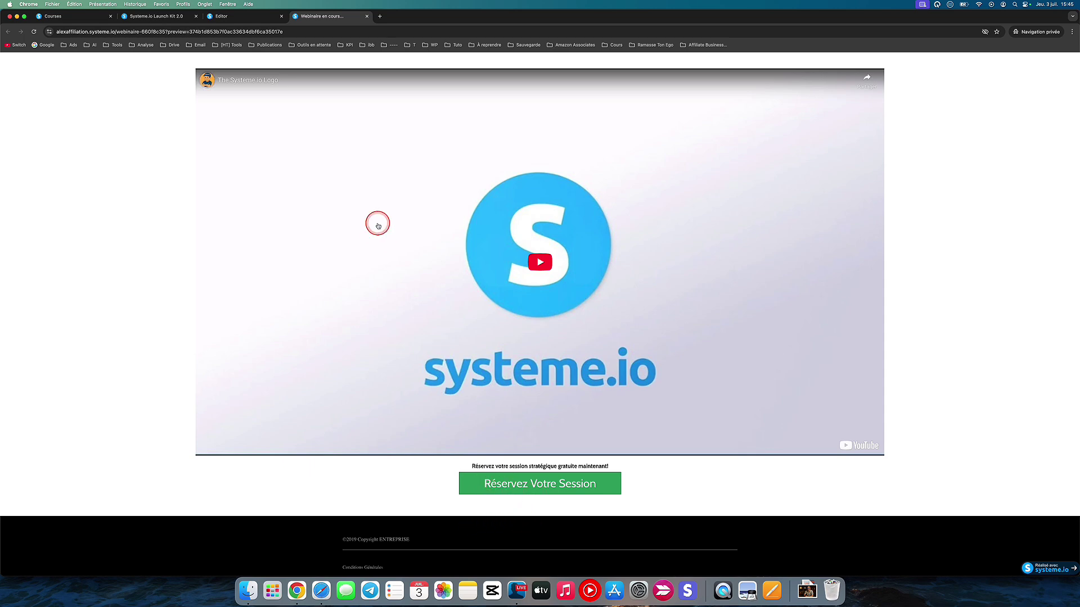
left_click(368, 17)
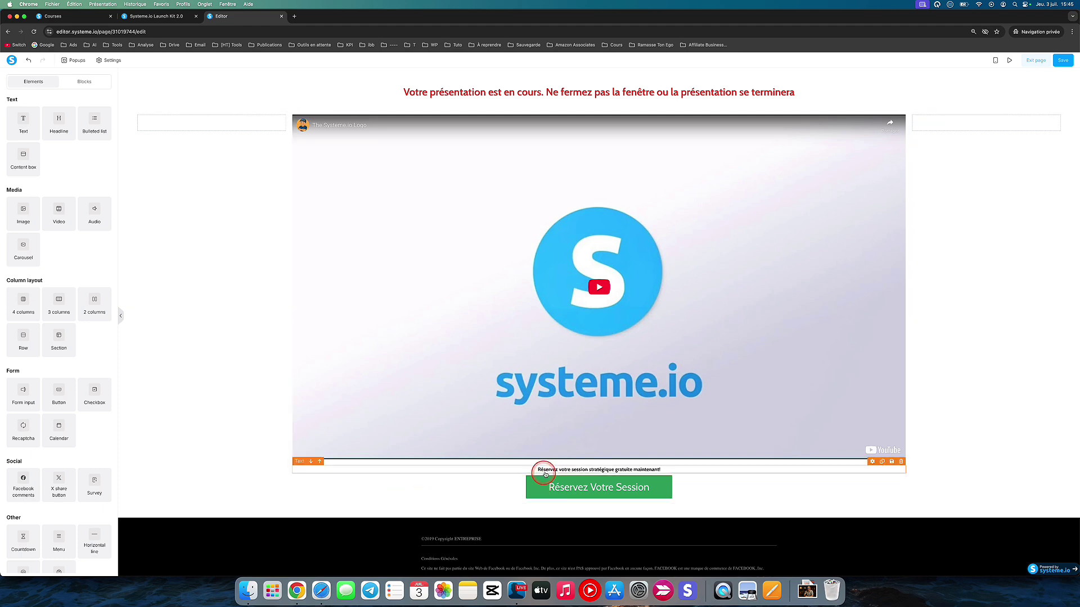
Add a row below the video and move the booking text and the "Réservez Votre Session" button into it.
left_click(617, 471)
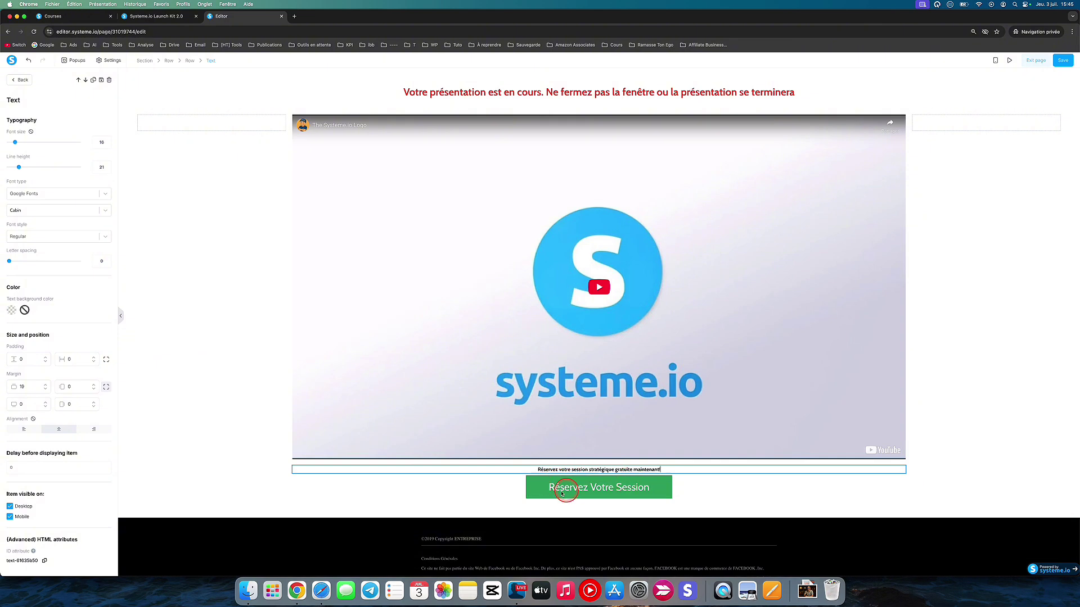
left_click(207, 294)
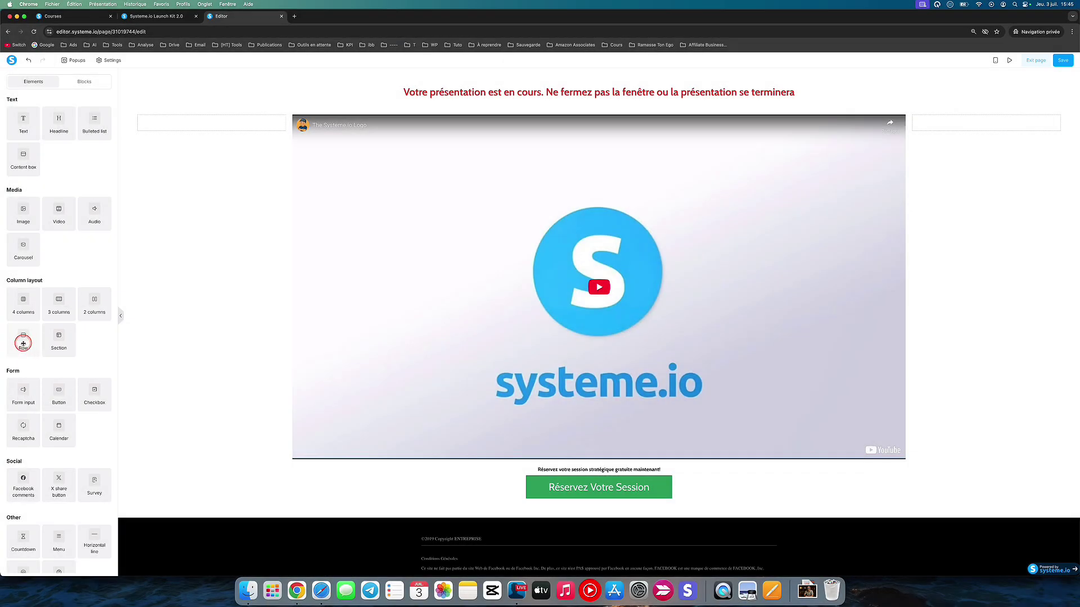
left_click_drag(23, 344, 456, 448)
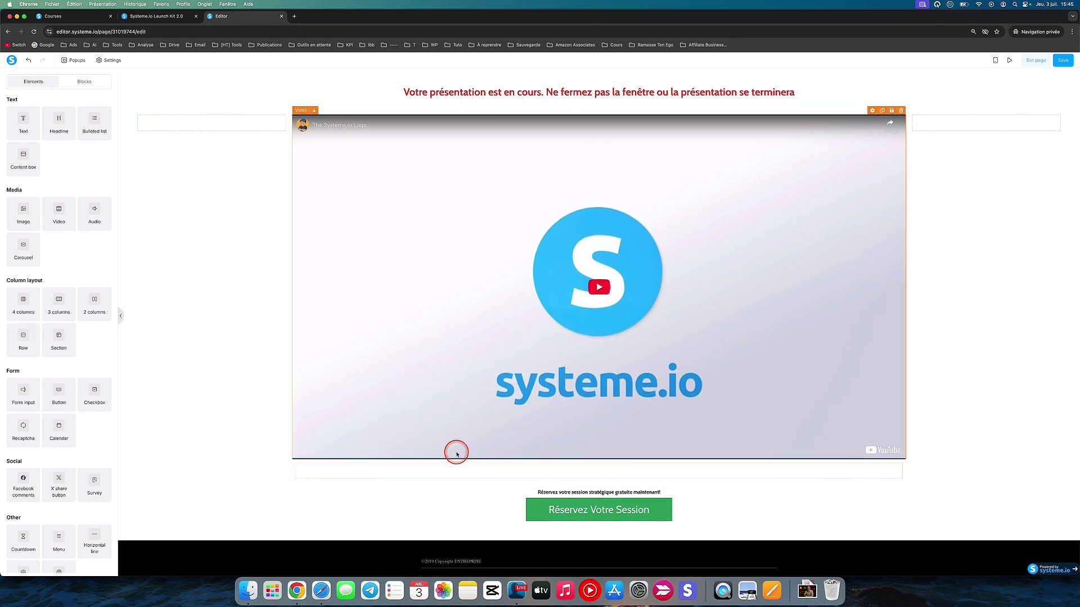
left_click(551, 480)
left_click_drag(554, 493, 545, 468)
left_click(475, 477)
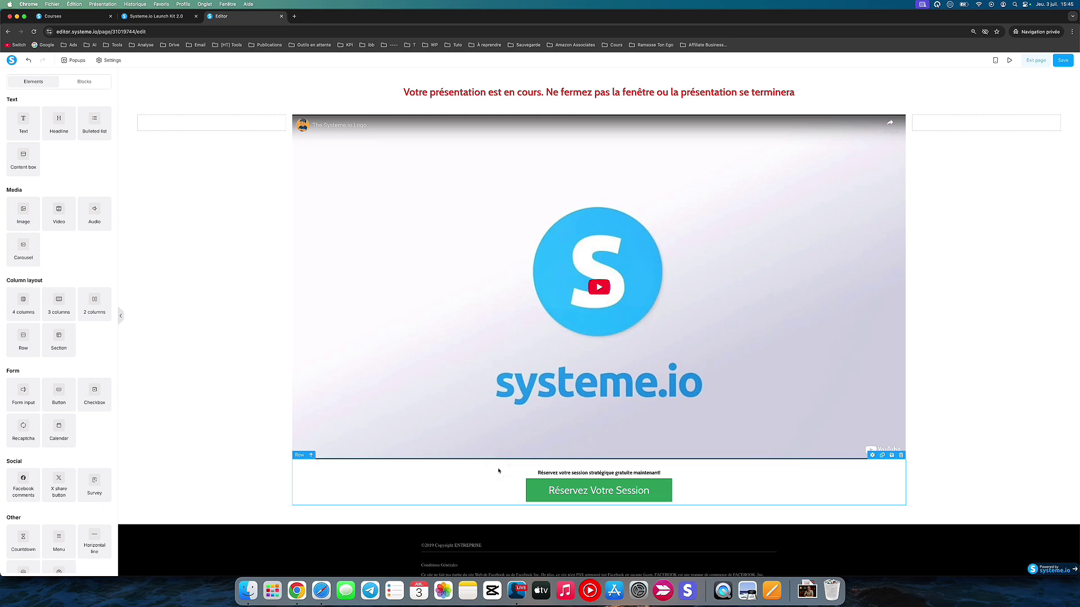
Insert a raw HTML element below the "Réservez Votre Session" button in the new row.
scroll(77, 459, "down", 2)
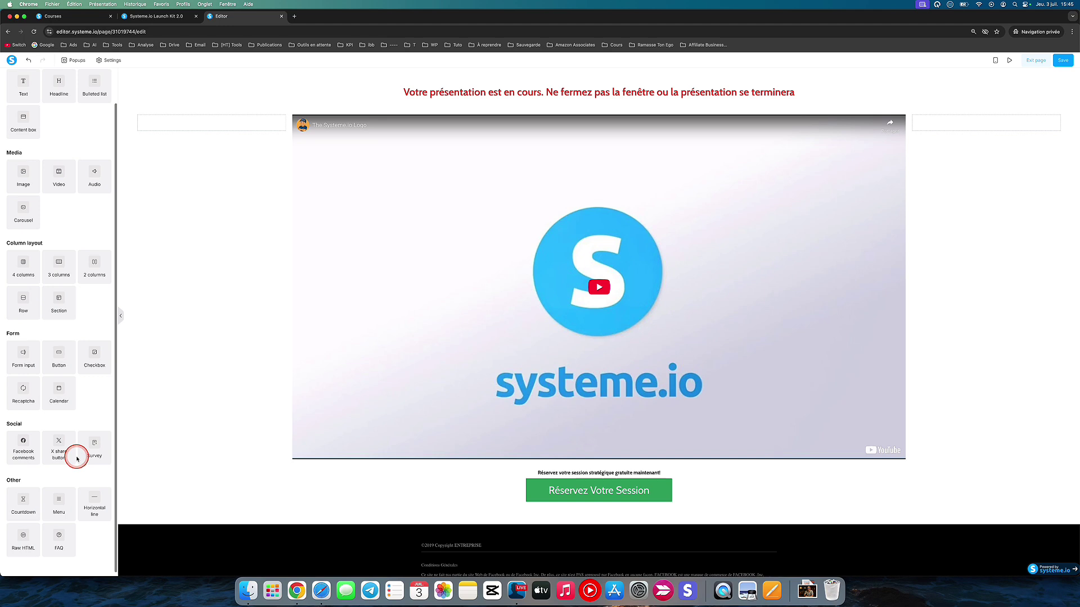
left_click_drag(18, 540, 551, 499)
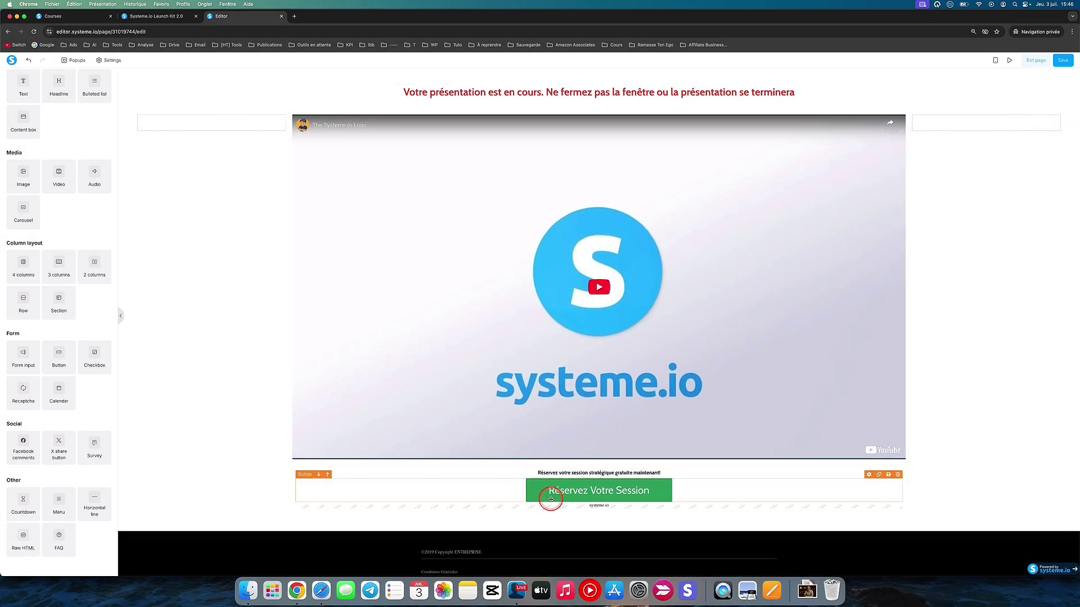
left_click(513, 506)
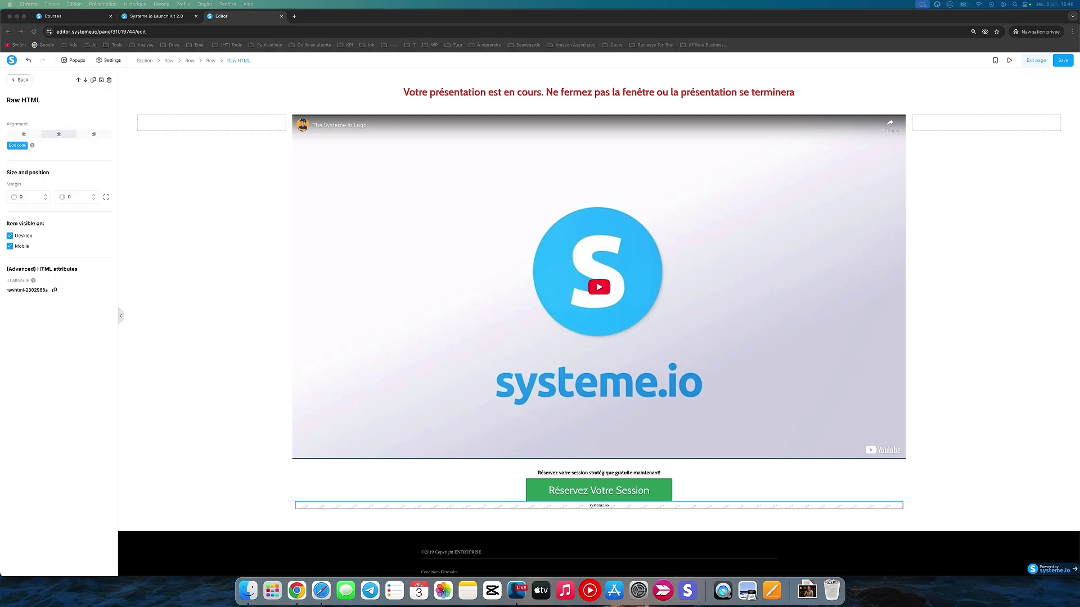
left_click(480, 506)
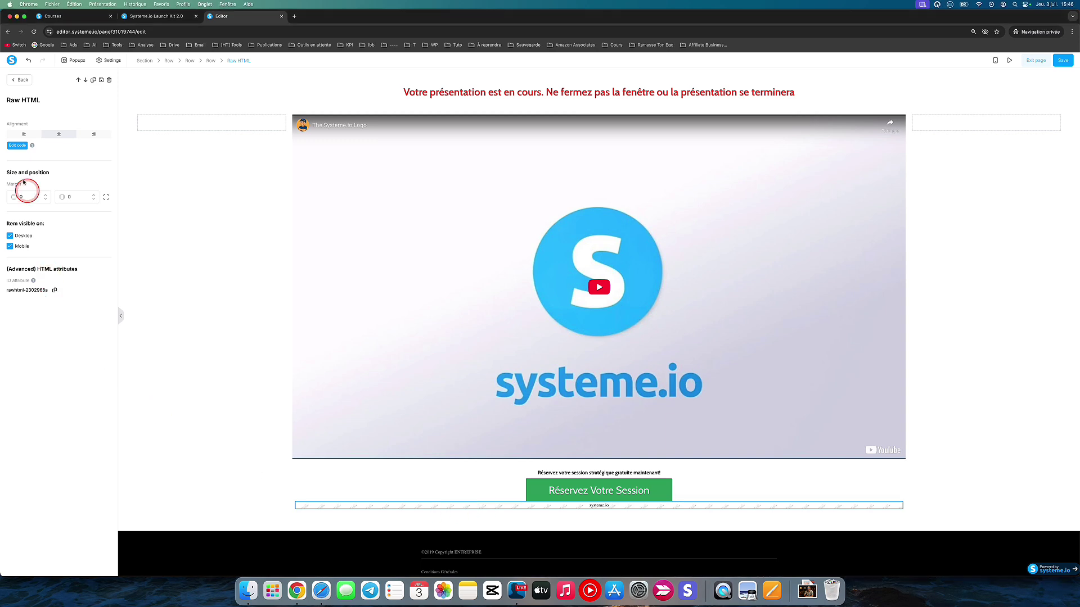
Replace the raw HTML code with the glowFadeIn style for #button-70d8e188, with a 1.4s animation and 5s delay, and save it.
left_click(16, 147)
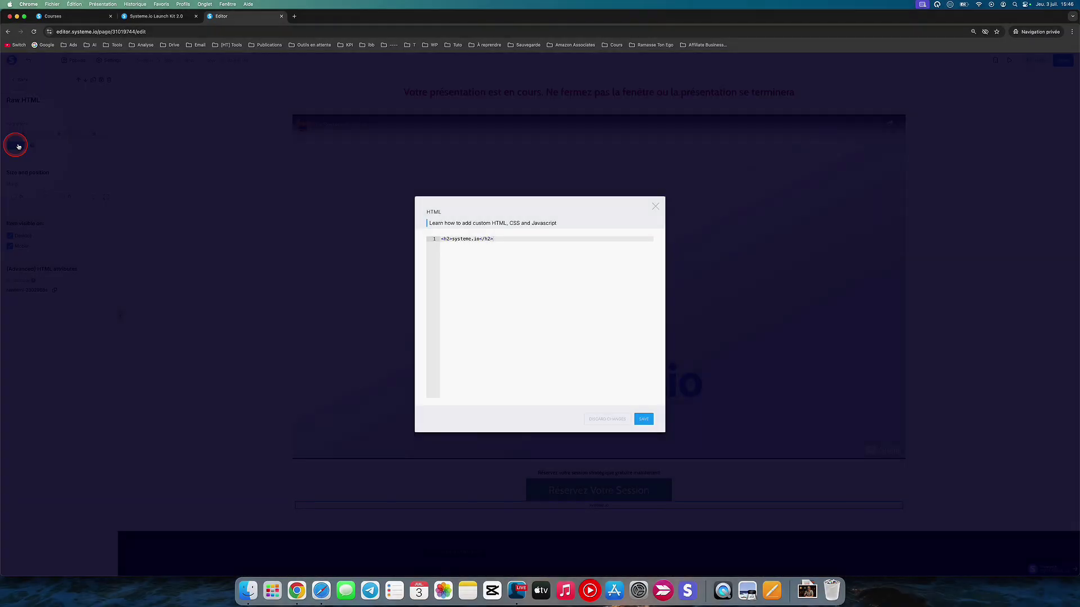
triple_click(467, 257)
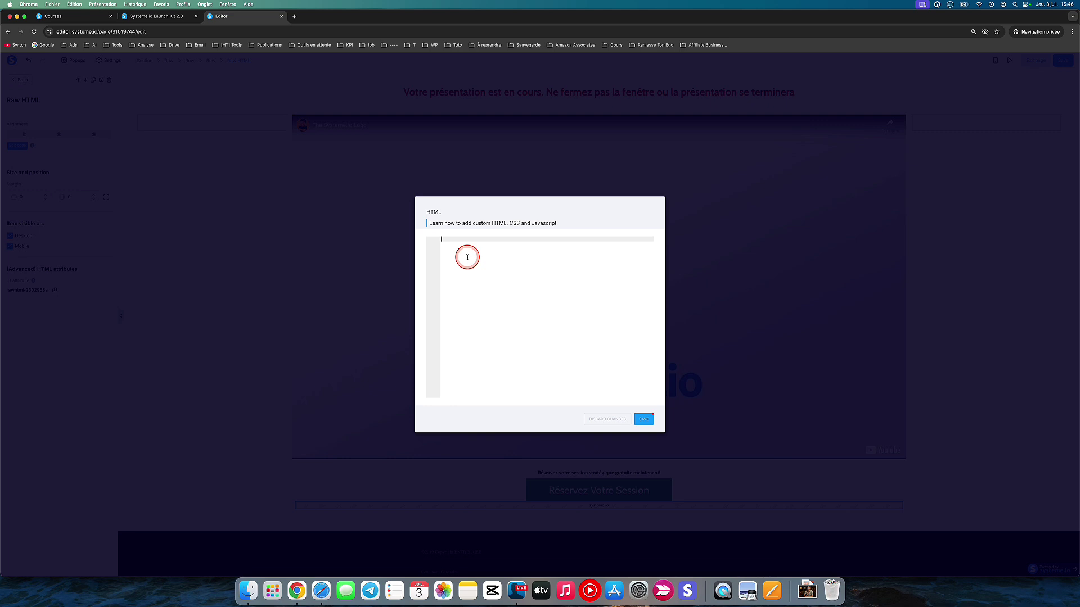
type("<style> #button-70d8e188 {   opacity: 0;   transform: translateY(40px) scale(0.95);   filter: blur(4px);   animation: glowFadeIn 1.4s ease-out forwards;   animation-delay: 5s; /* ⏳ délai avant apparition */   box-shadow: 0 0 0px rgba(63, 169, 245, 0); /* couleur bleue au repos */ }  @keyframes glowFadeIn {   0% {     opacity: 0;     transform: translateY(40px) scale(0.95);     filter: blur(4px);     box-shadow: 0 0 0px rgba(63, 169, 245, 0);   }   60% {     opacity: 0.7;     transform: translateY(10px) scale(1.02);     filter: blur(1px);     box-shadow: 0 0 12px rgba(63, 169, 245, 0.5);   }   100% {     opacity: 1;     transform: translateY(0) scale(1);     filter: blur(0);     box-shadow: 0 0 20px rgba(63, 169, 245, 0.8);   } } </style>")
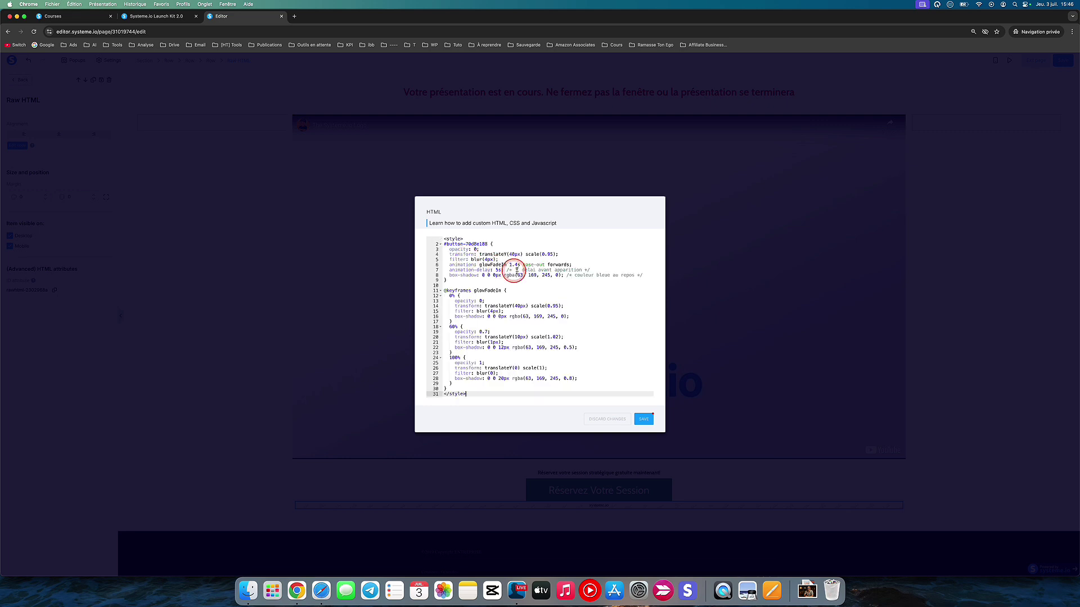
left_click(644, 419)
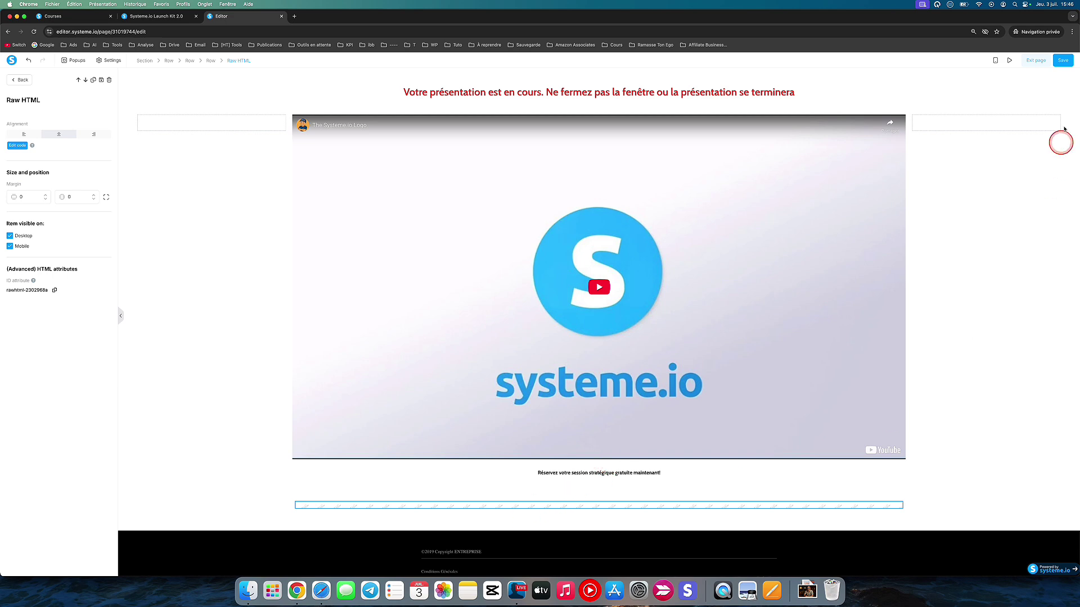
Preview the webinar page with the button's fade-in animation code and close the preview.
left_click(1009, 61)
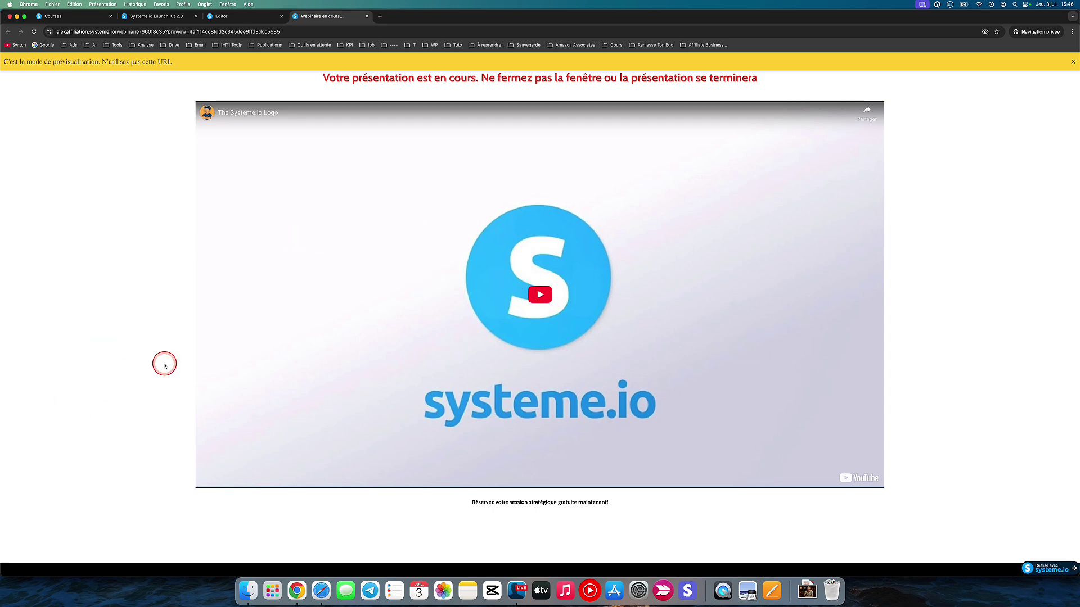
left_click(367, 16)
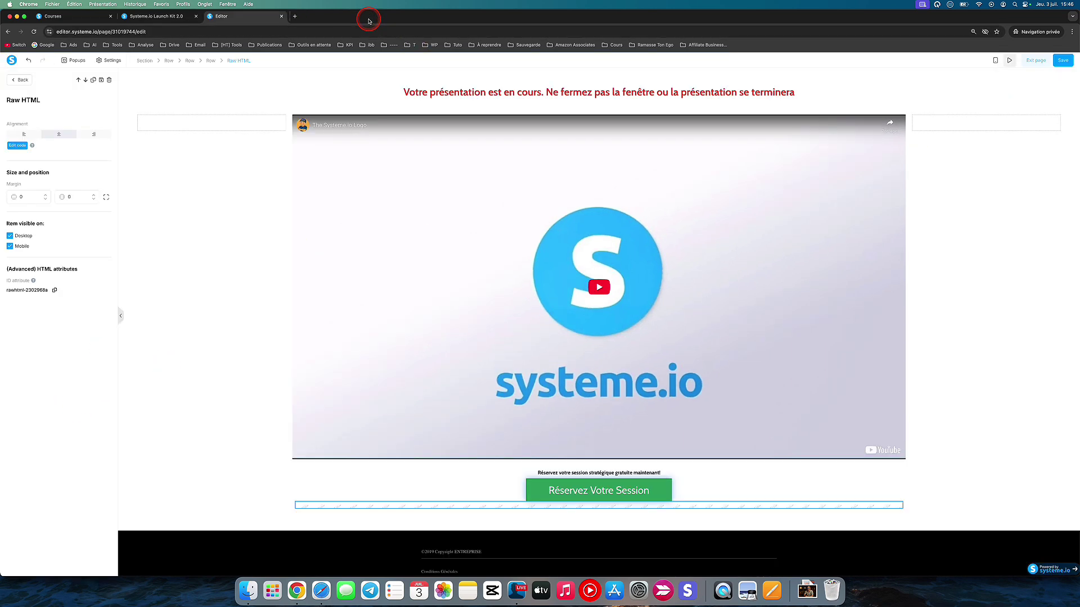
Check the display delay setting of the "Réservez Votre Session" button and preview the webinar page.
left_click(489, 487)
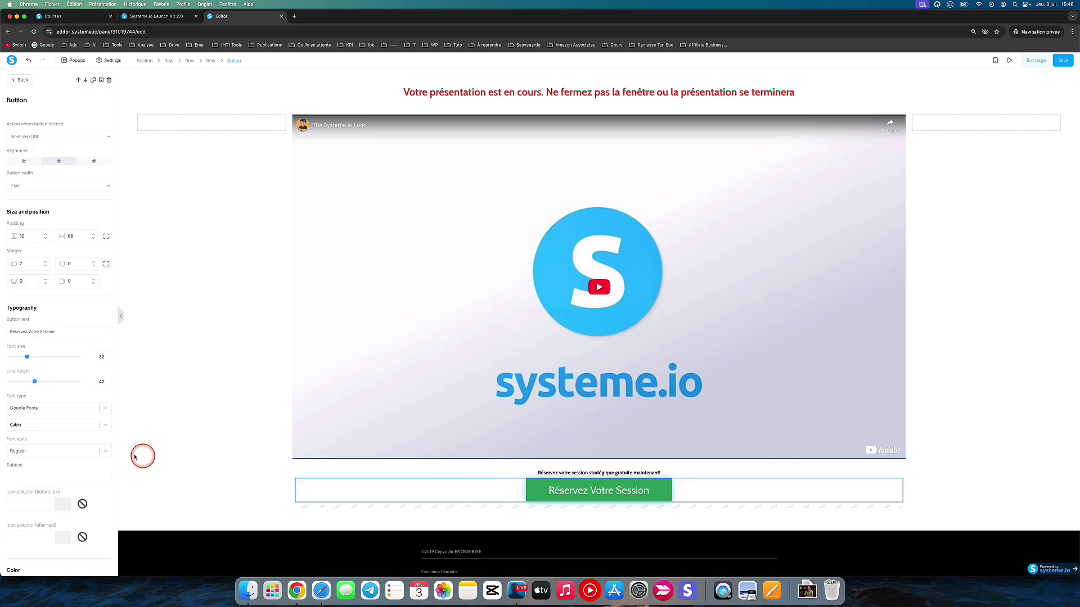
scroll(108, 448, "down", 10)
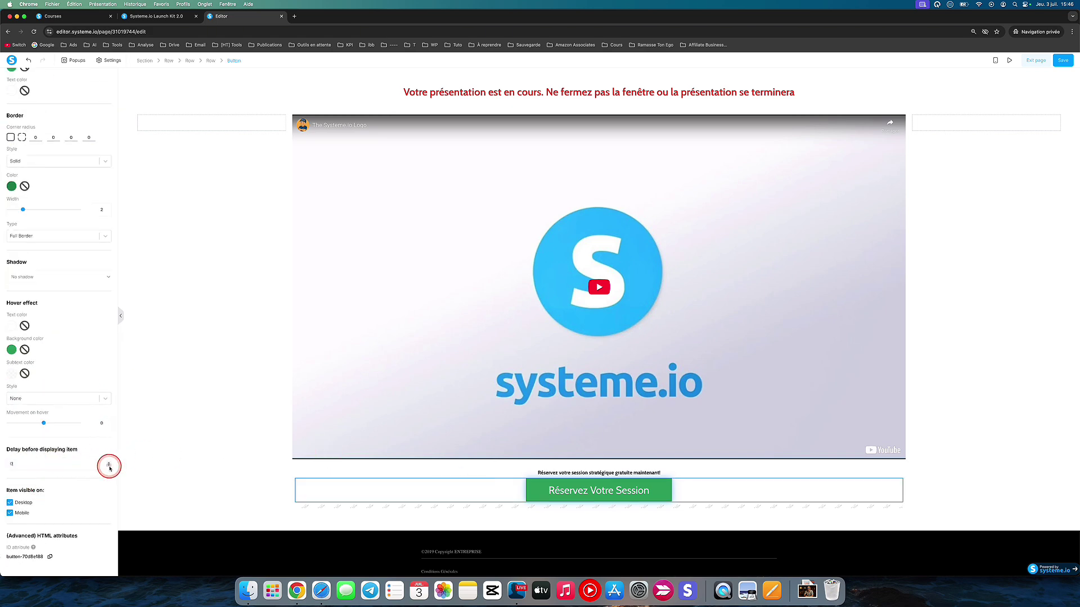
left_click(164, 448)
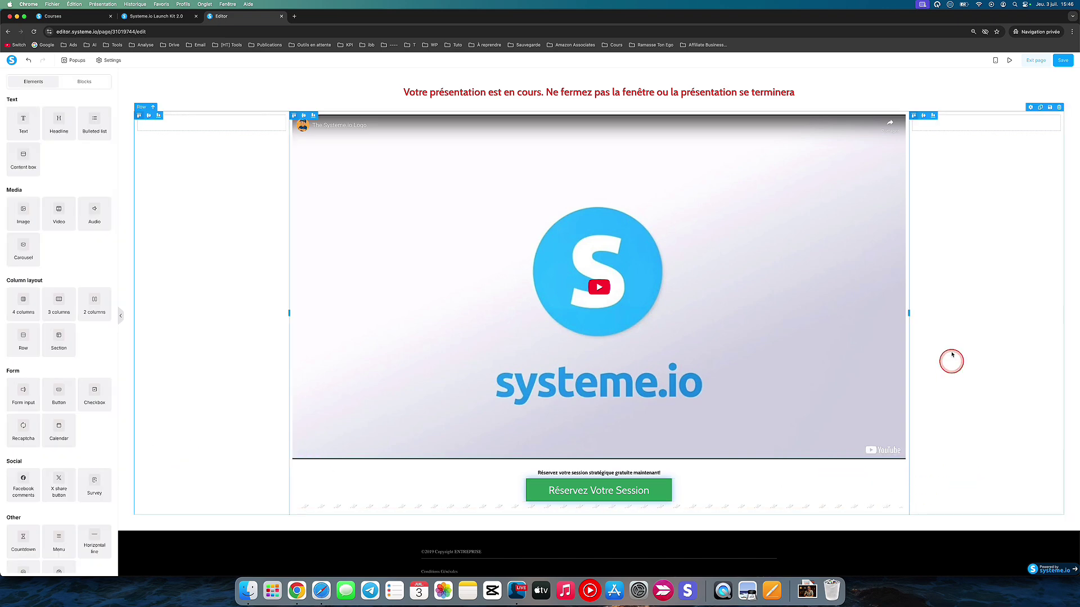
left_click(1018, 61)
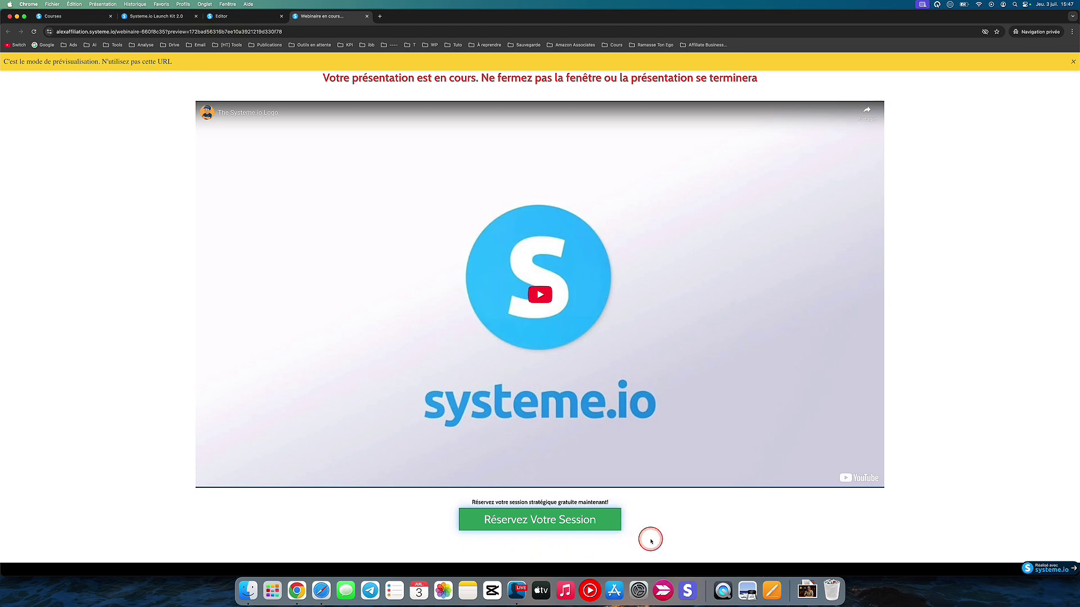
left_click(243, 17)
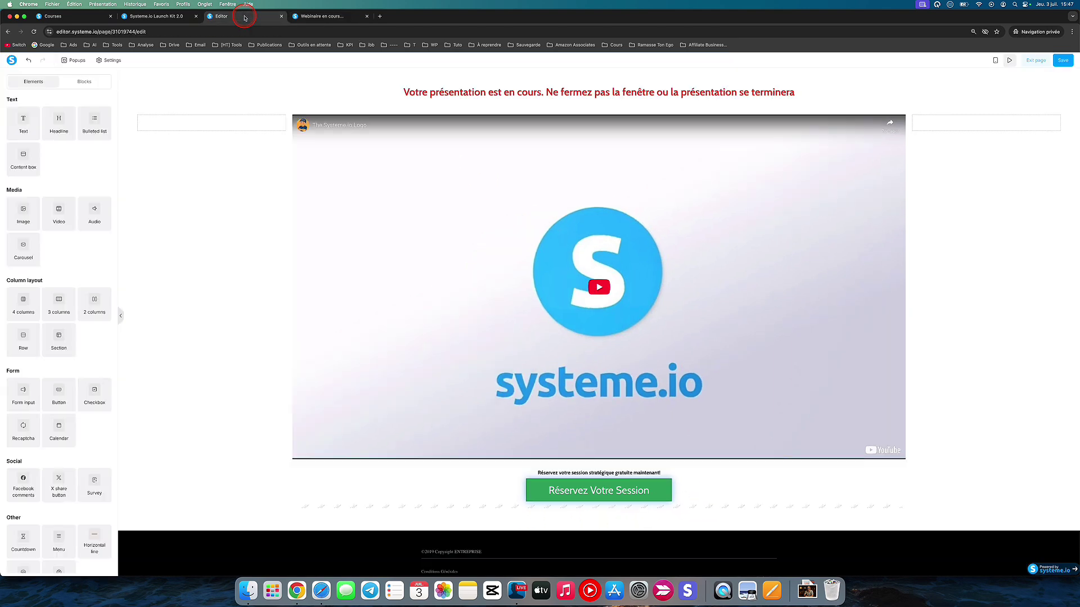
Examine the raw HTML code below the button, including its animation delay and the glowFadeIn keyframes.
left_click(489, 510)
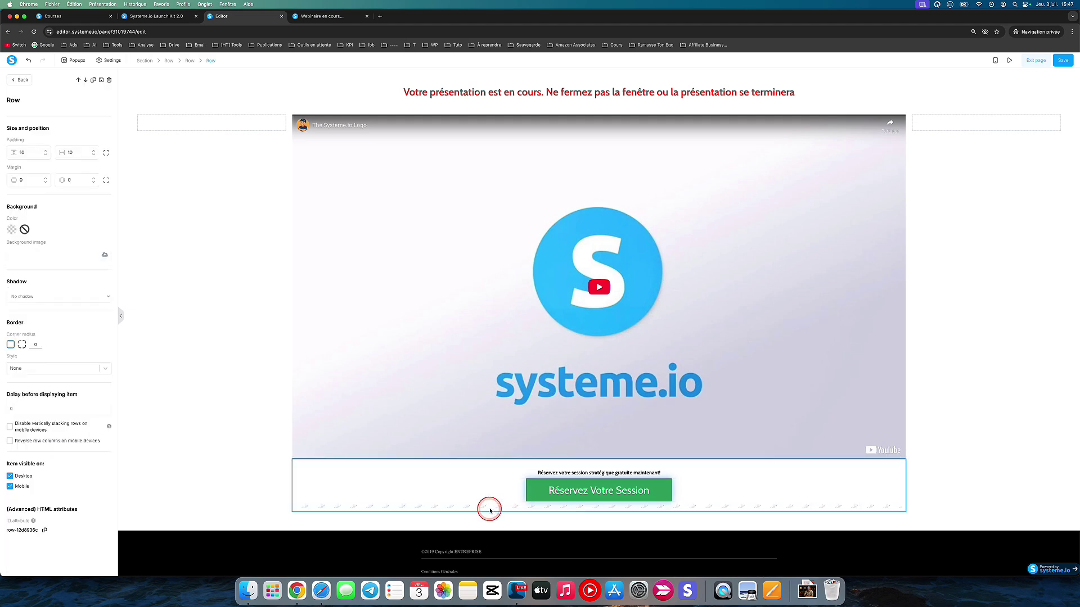
left_click(491, 508)
left_click(491, 508)
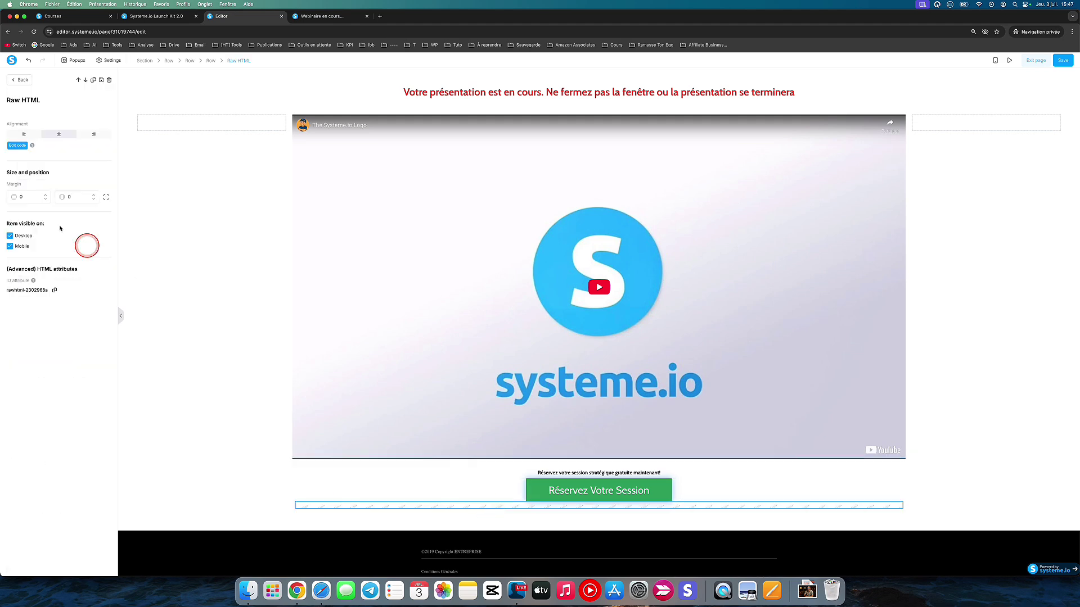
left_click(18, 145)
key("ctrl+s")
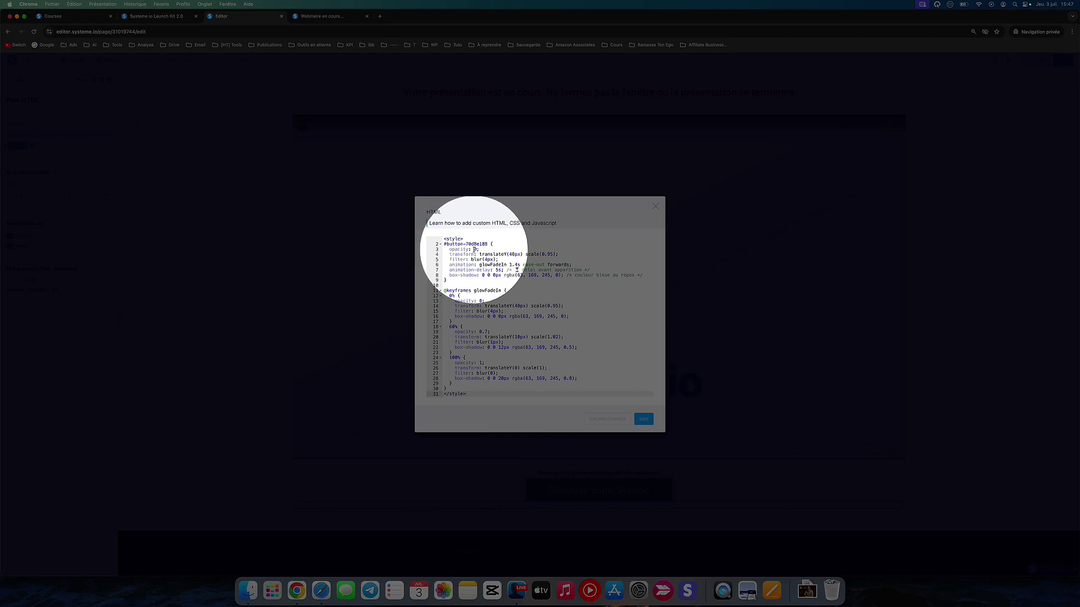
key("ctrl+s")
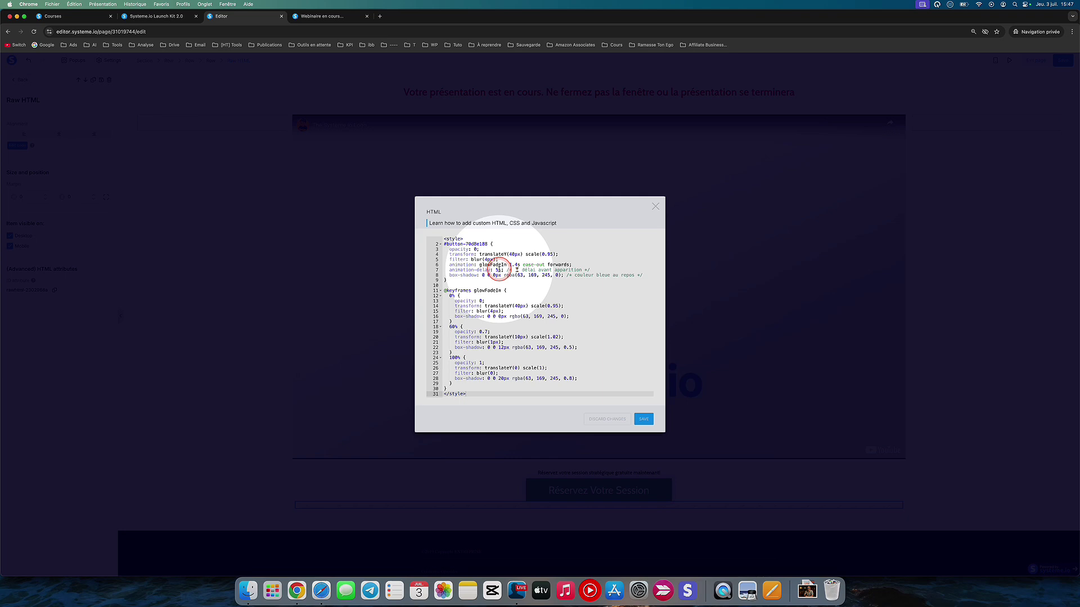
left_click(492, 270)
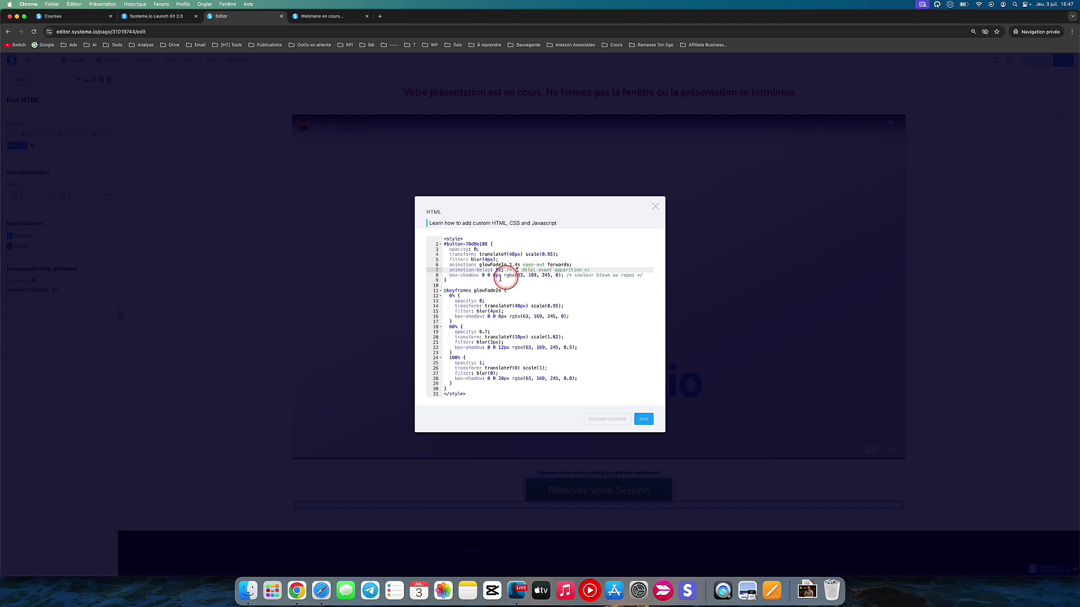
left_click_drag(445, 292, 596, 380)
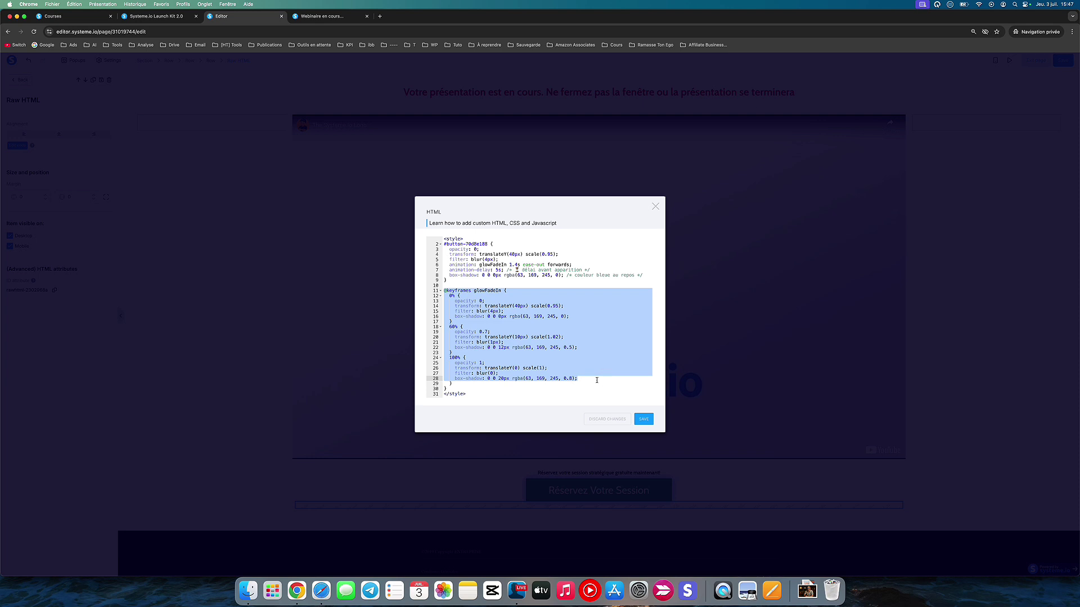
left_click(646, 420)
left_click(479, 488)
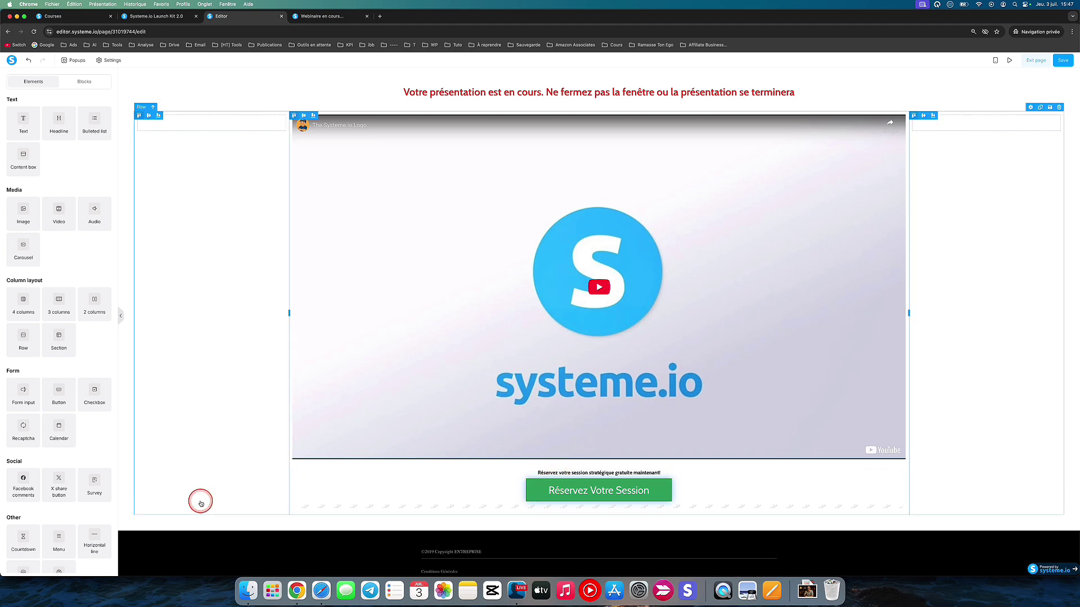
Duplicate the raw HTML element and replace one copy's code with the fadeInUpOnly style for #text-61635b50, using a 1s animation and 5s delay.
scroll(5, 356, "down", 2)
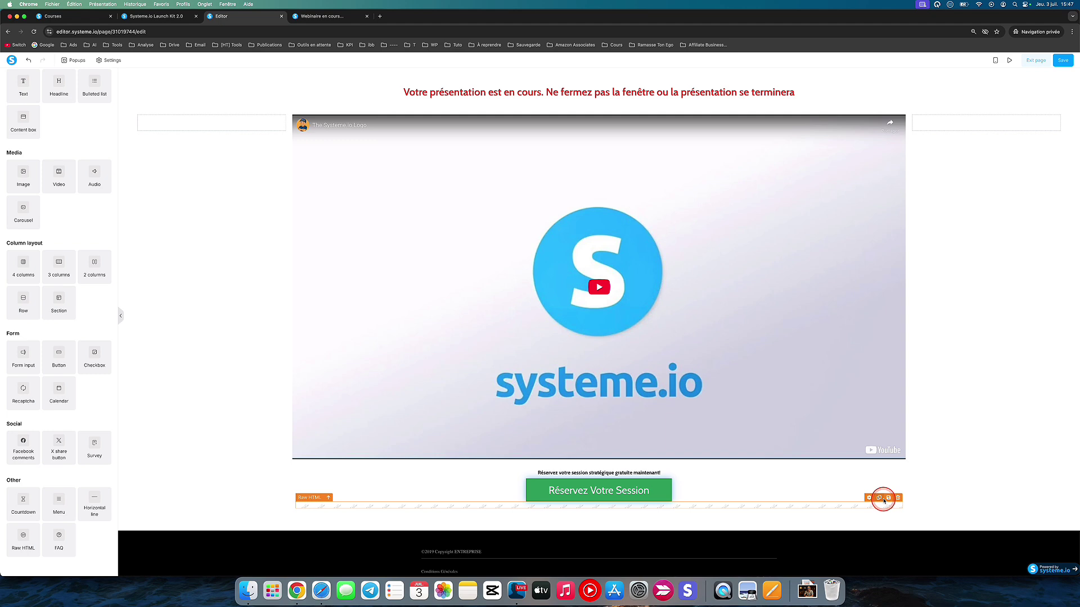
left_click(621, 508)
left_click(18, 145)
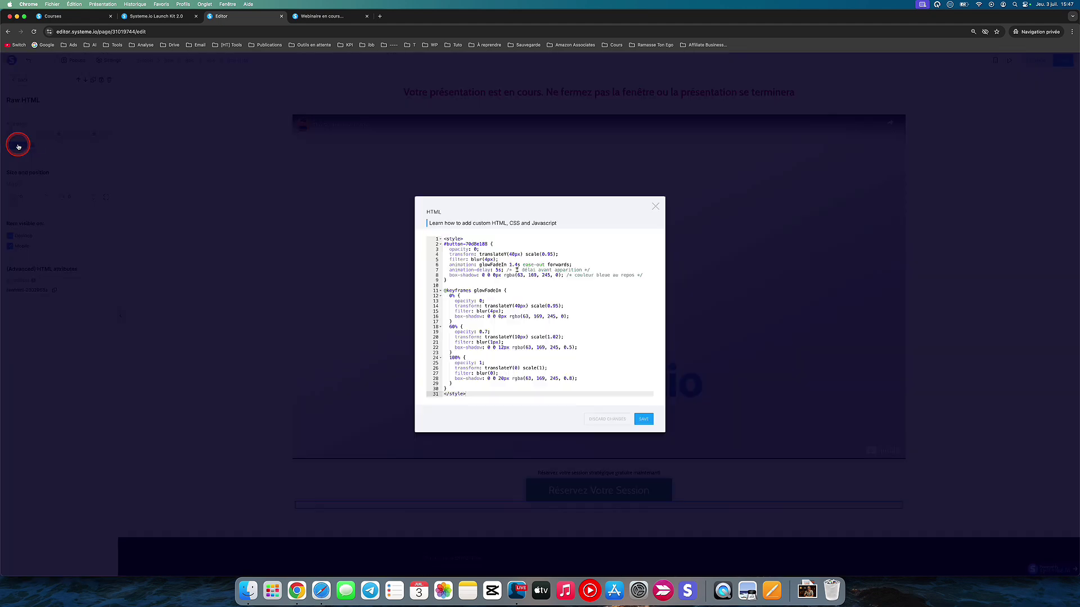
left_click(524, 295)
key("super+a")
key("BackSpace")
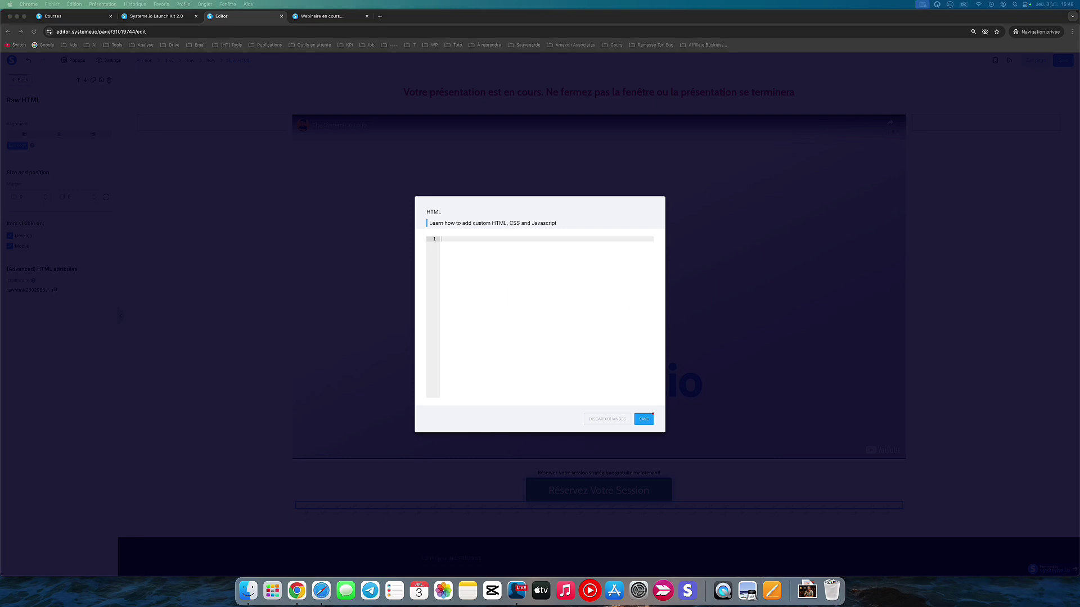
left_click(549, 310)
type("<style> #text-61635b50 {   opacity: 0;   transform: translateY(20px);   animation: fadeInUpOnly 1s ease-out forwards;   animation-delay: 5s; /* ⏳ délai avant apparition */ }  @keyframes fadeInUpOnly {   to {     opacity: 1;     transform: translateY(0);   } } </style>")
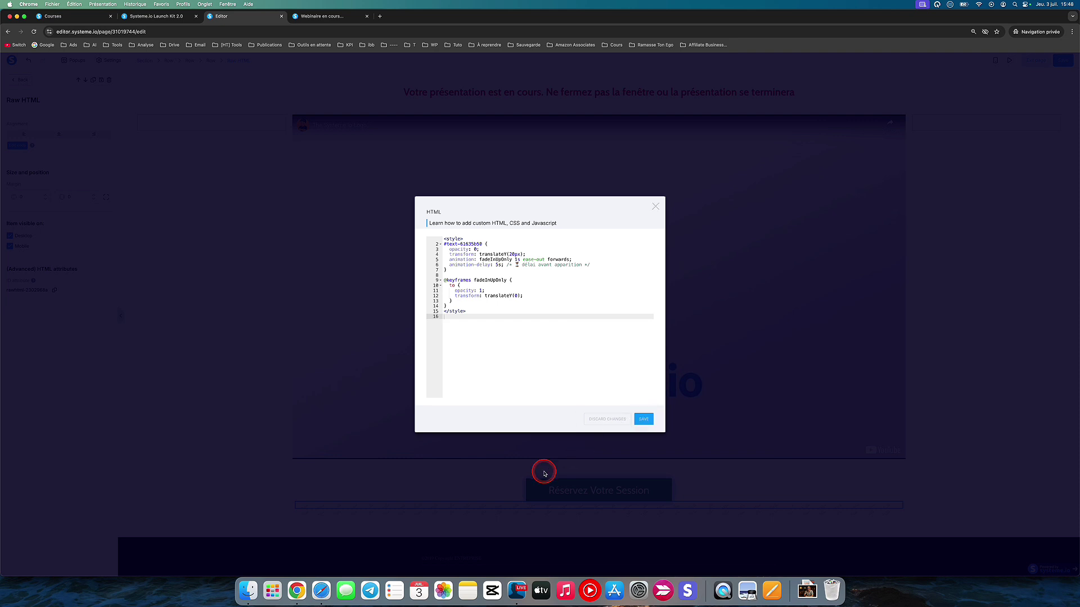
left_click(544, 474)
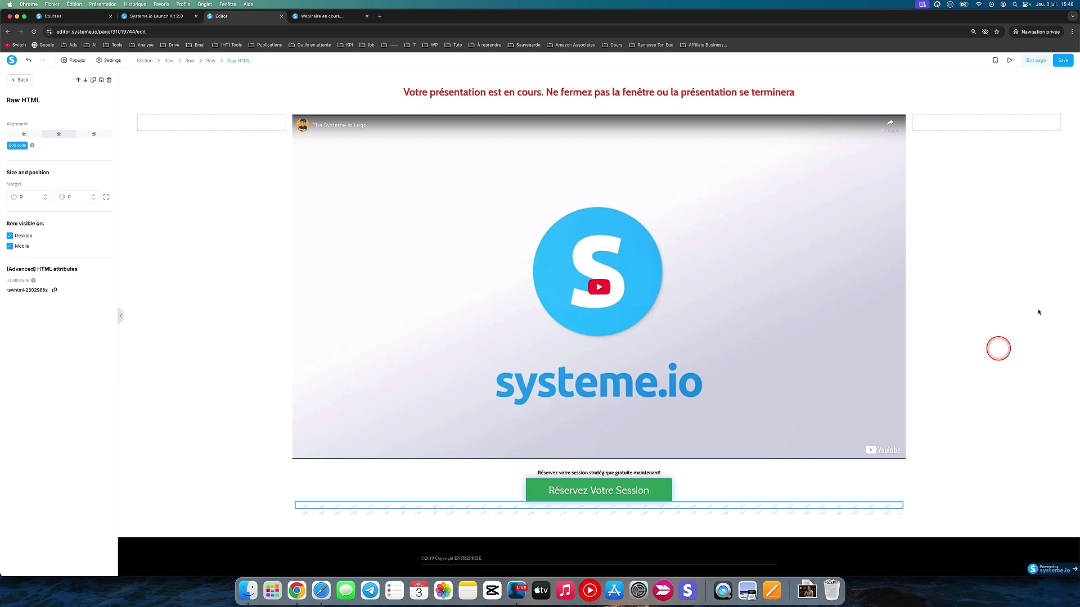
Preview the webinar page with the booking text's fade-in code and save the page.
left_click(1010, 60)
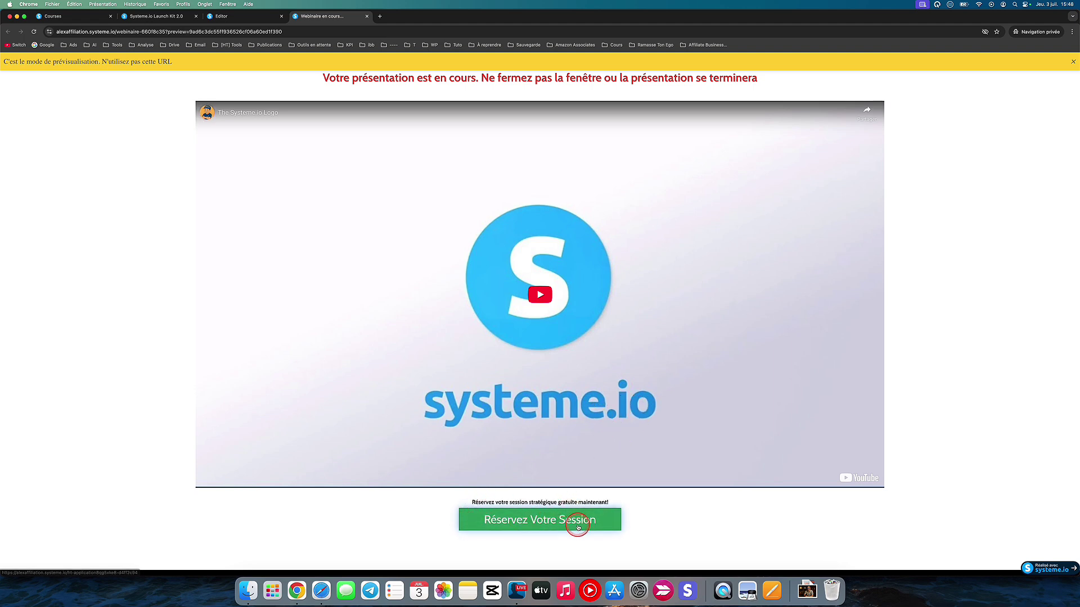
left_click(368, 16)
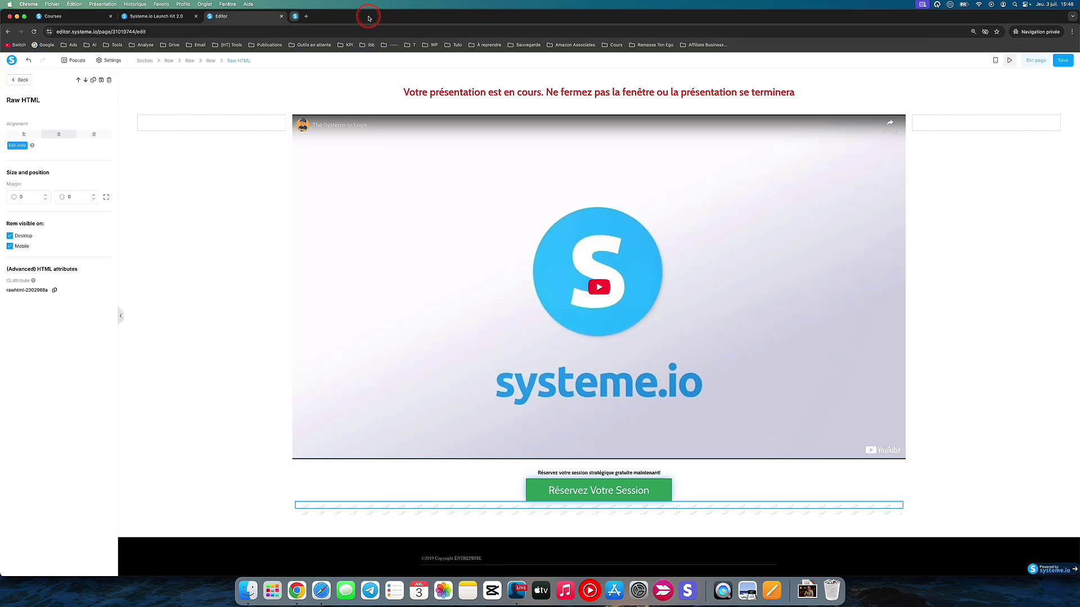
left_click(1063, 61)
Review the booking text's animation code in the raw HTML element and close it without changes.
left_click(436, 505)
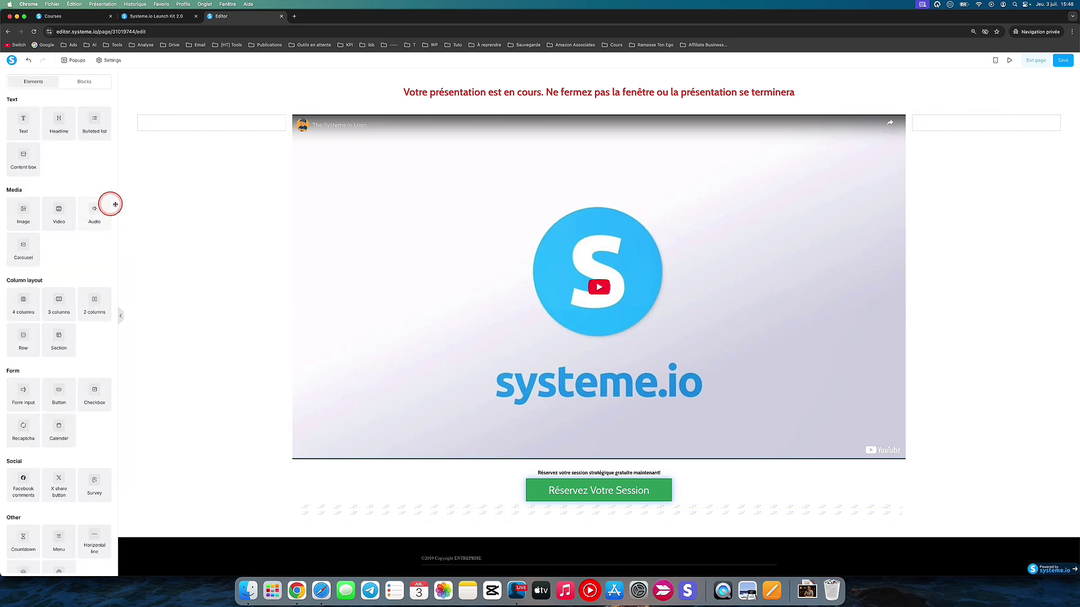
left_click(430, 504)
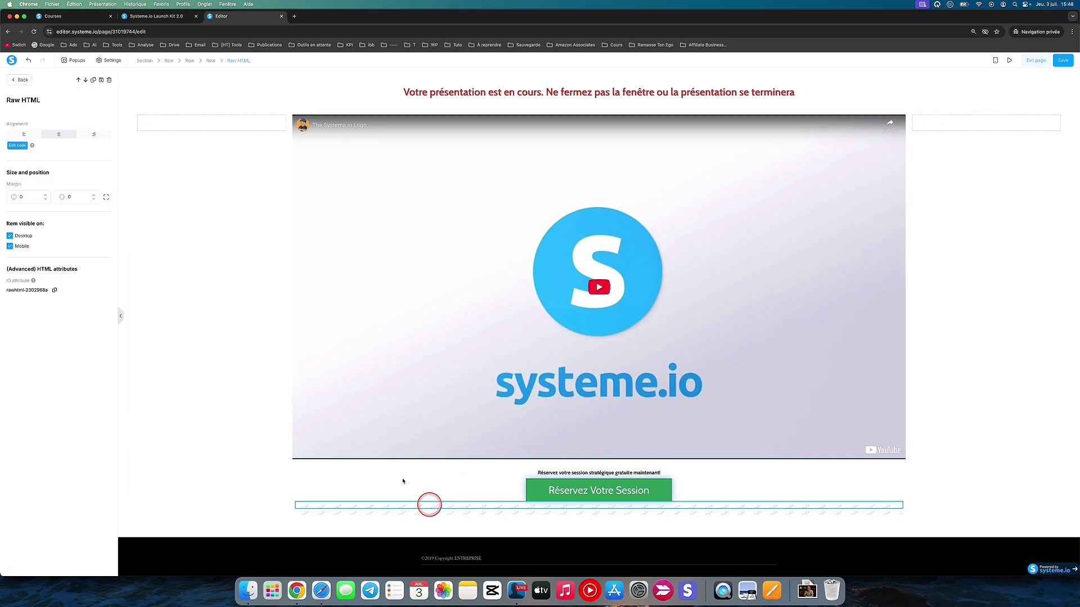
left_click(15, 145)
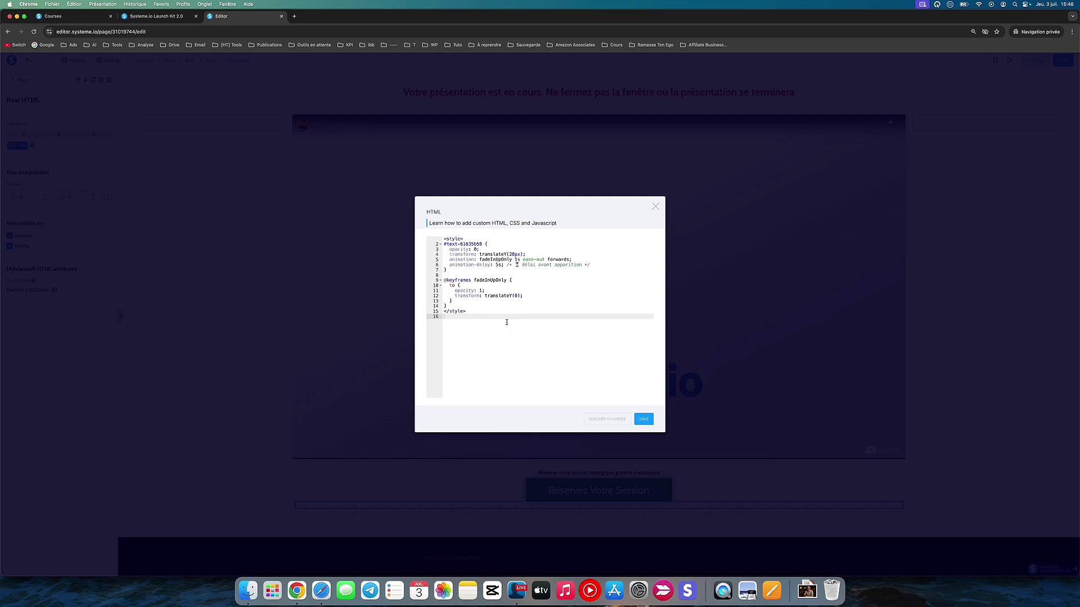
left_click(654, 208)
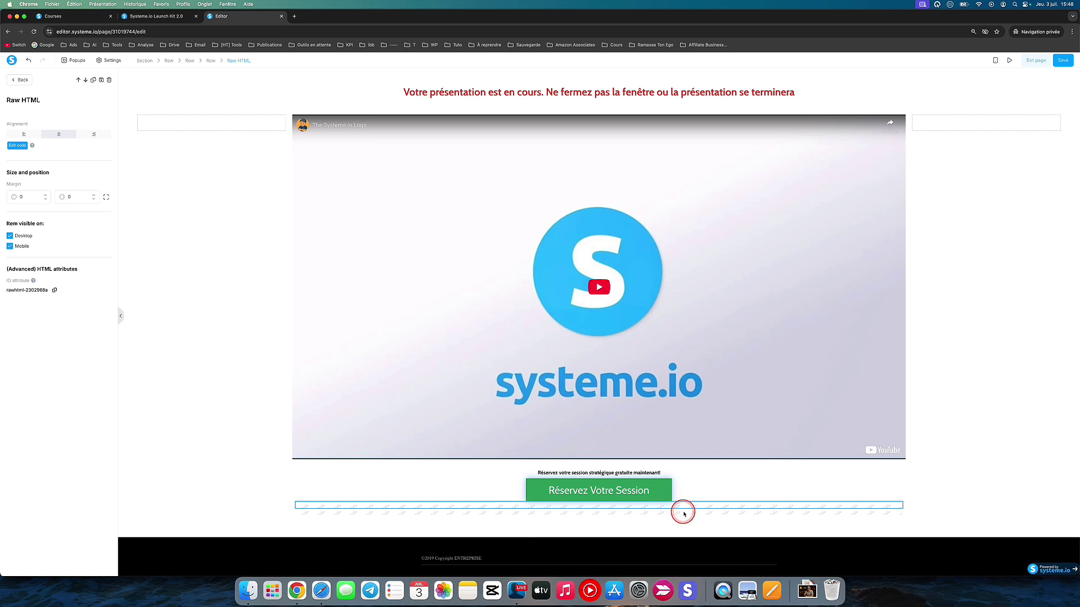
Switch to the Systeme.io Launch Kit 2.0 course and look through its modules and the Automated Signature Funnel lesson's resources.
left_click(168, 17)
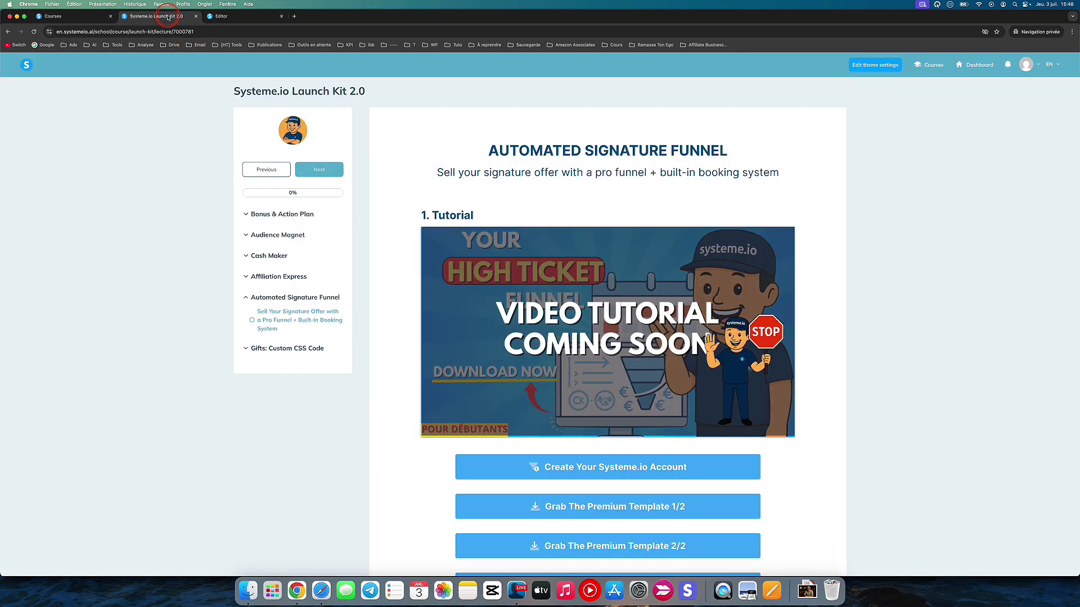
left_click(234, 94)
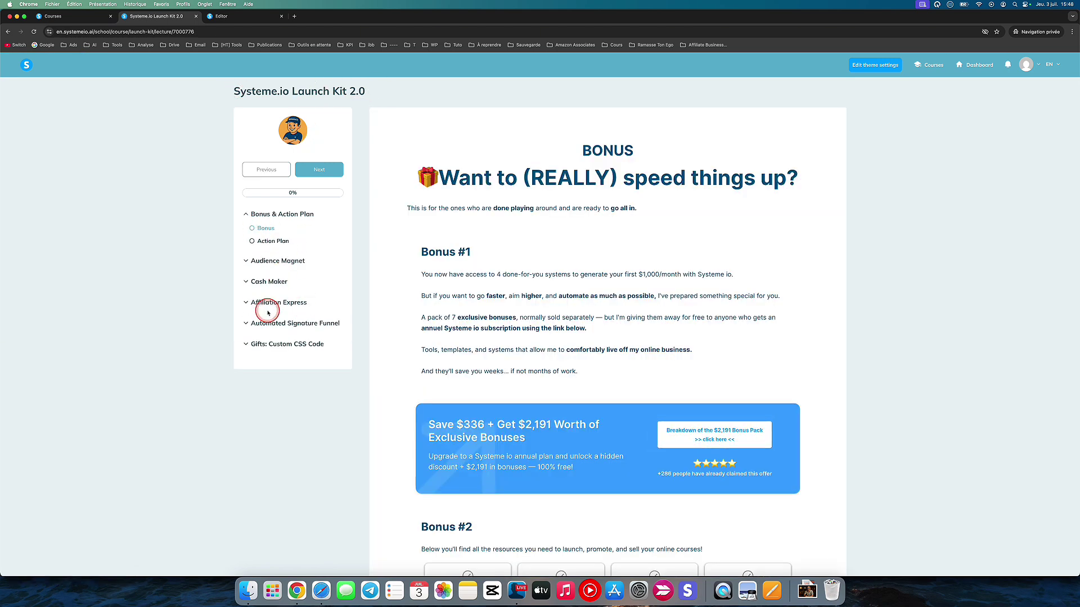
left_click(272, 261)
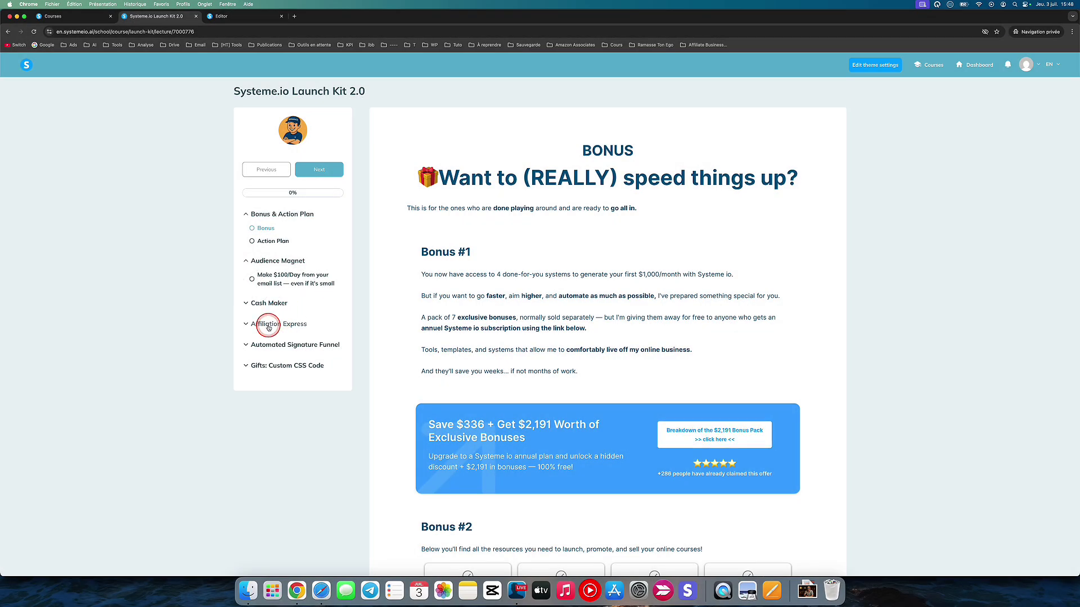
left_click(271, 325)
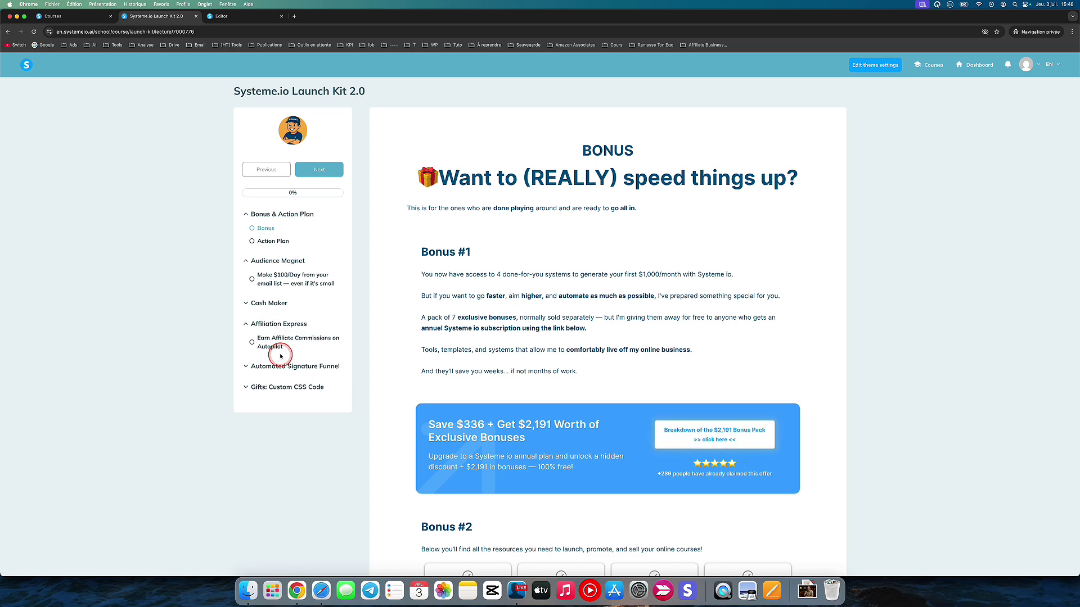
left_click(277, 368)
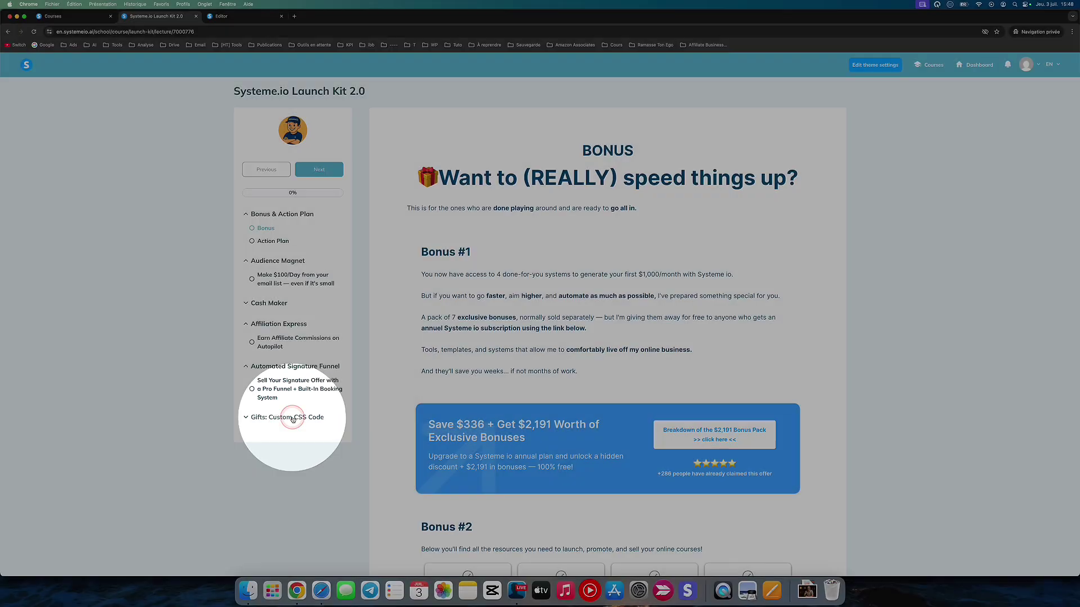
left_click(293, 418)
left_click(281, 391)
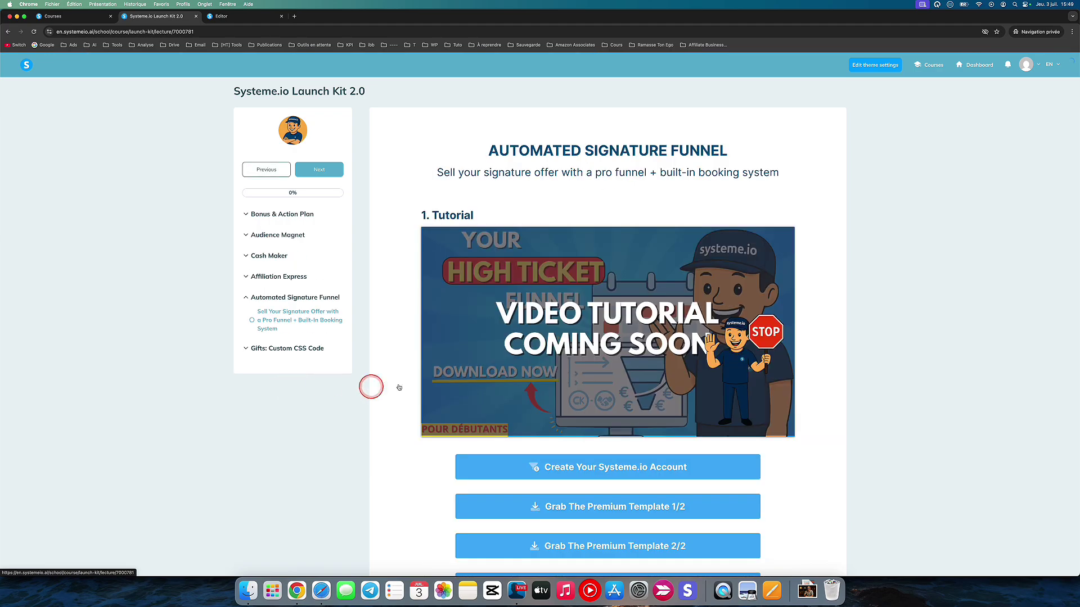
scroll(568, 381, "down", 3)
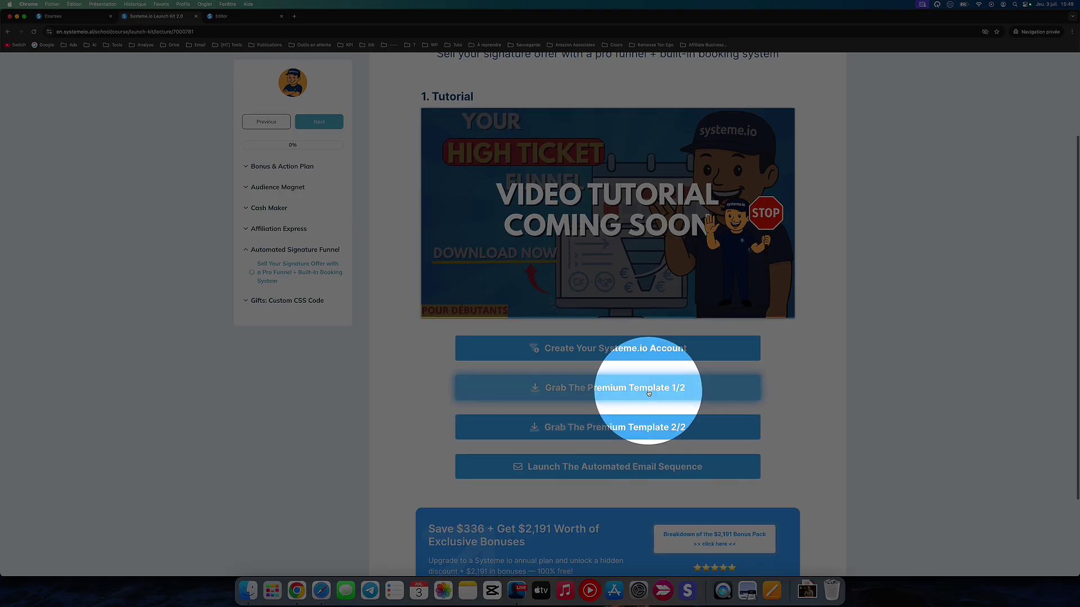
scroll(656, 387, "up", 3)
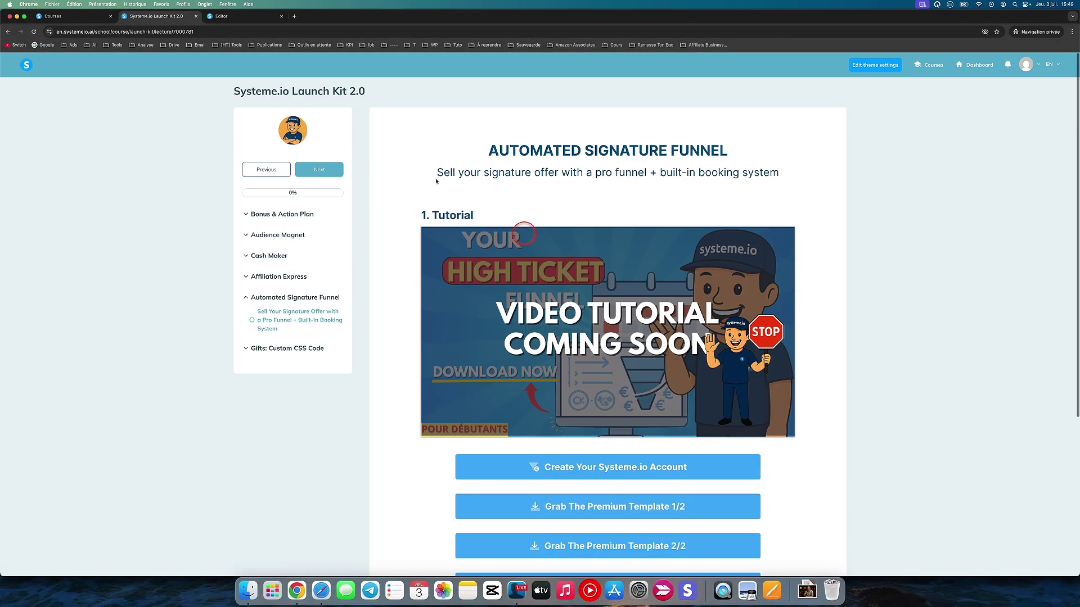
Return to the webinar page editor and save the page.
left_click(220, 16)
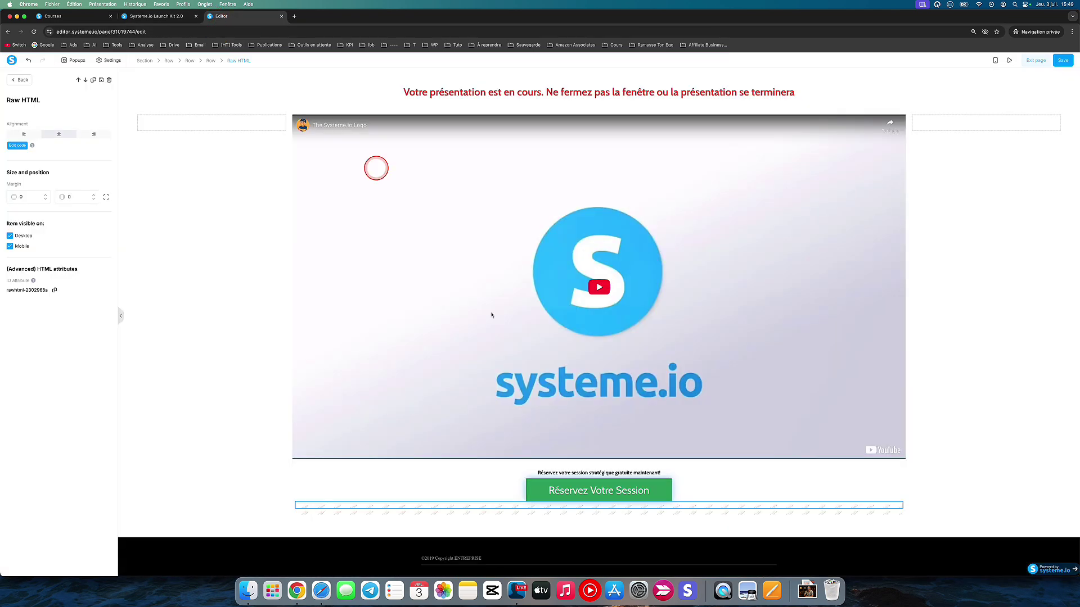
left_click(1060, 64)
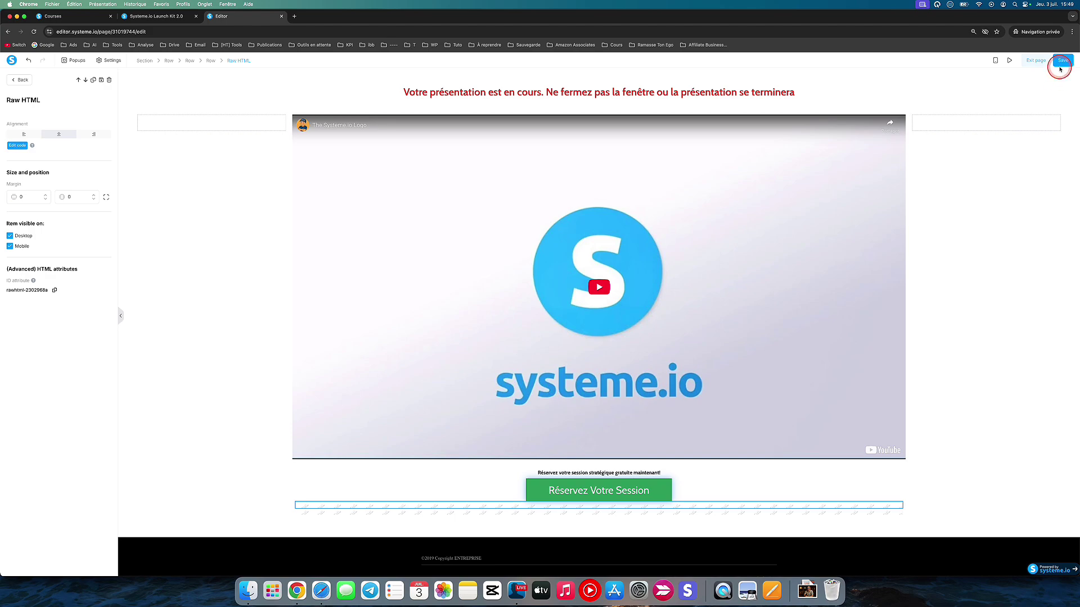